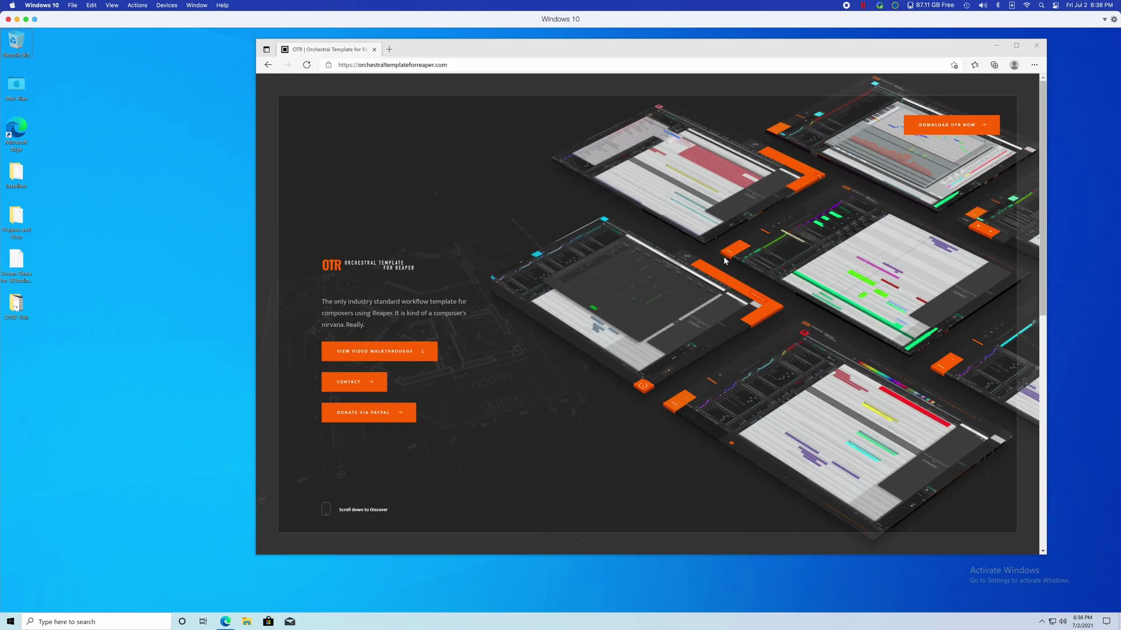
- Close the Edge browser showing the OTR website
{"action": "scroll", "coordinate": [724, 260], "scroll_direction": "down", "scroll_amount": 6}
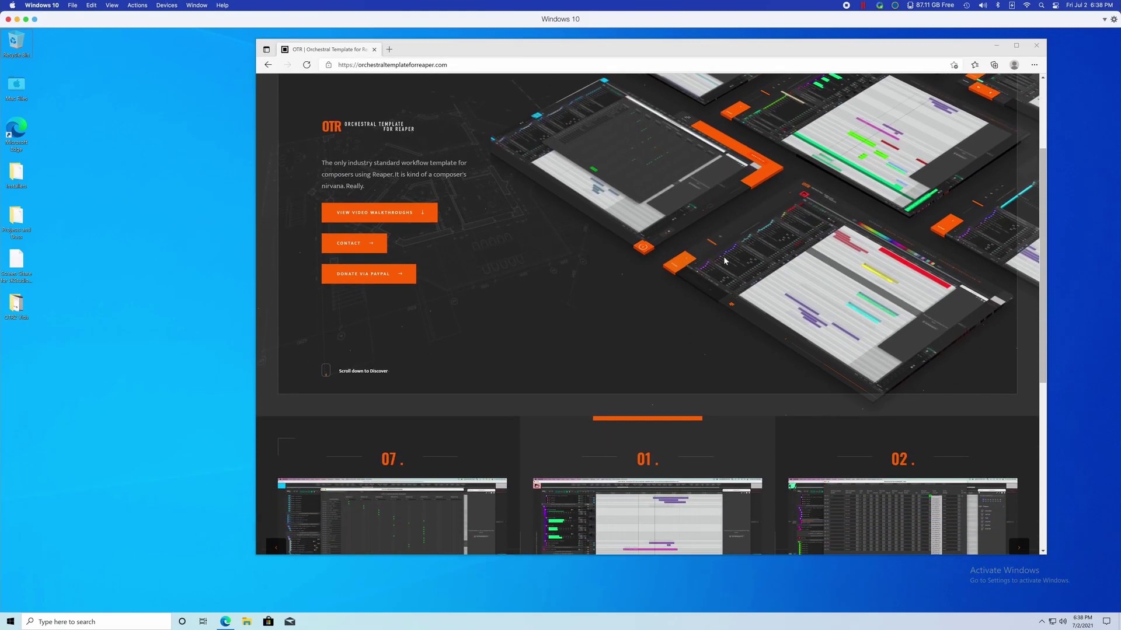
{"action": "scroll", "coordinate": [723, 257], "scroll_direction": "down", "scroll_amount": 2}
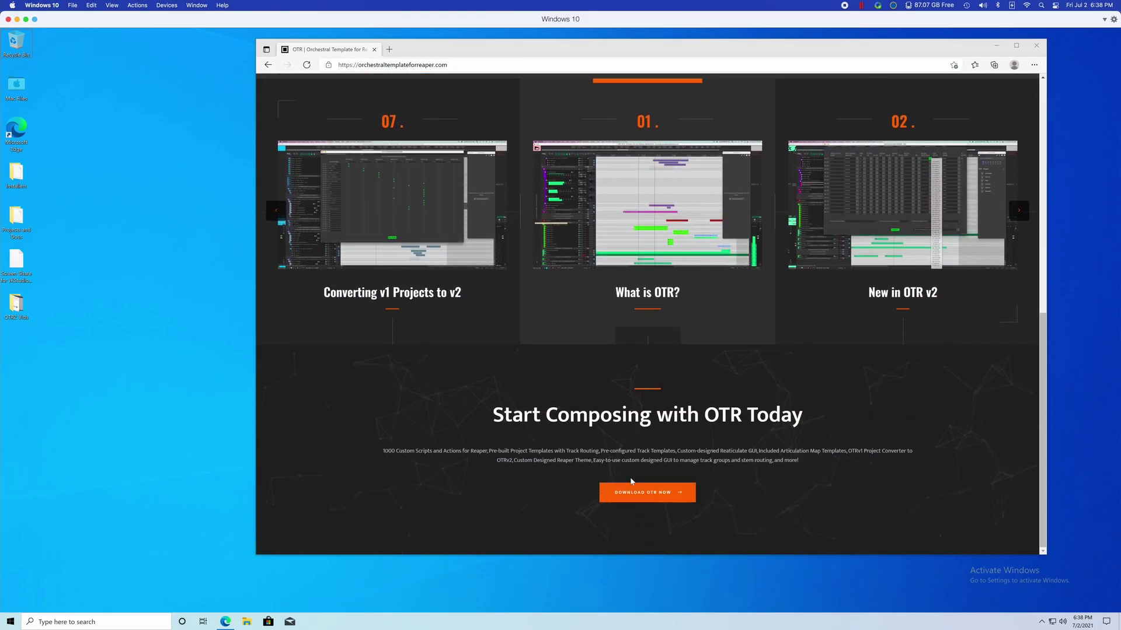
{"action": "scroll", "coordinate": [662, 363], "scroll_direction": "up", "scroll_amount": 15}
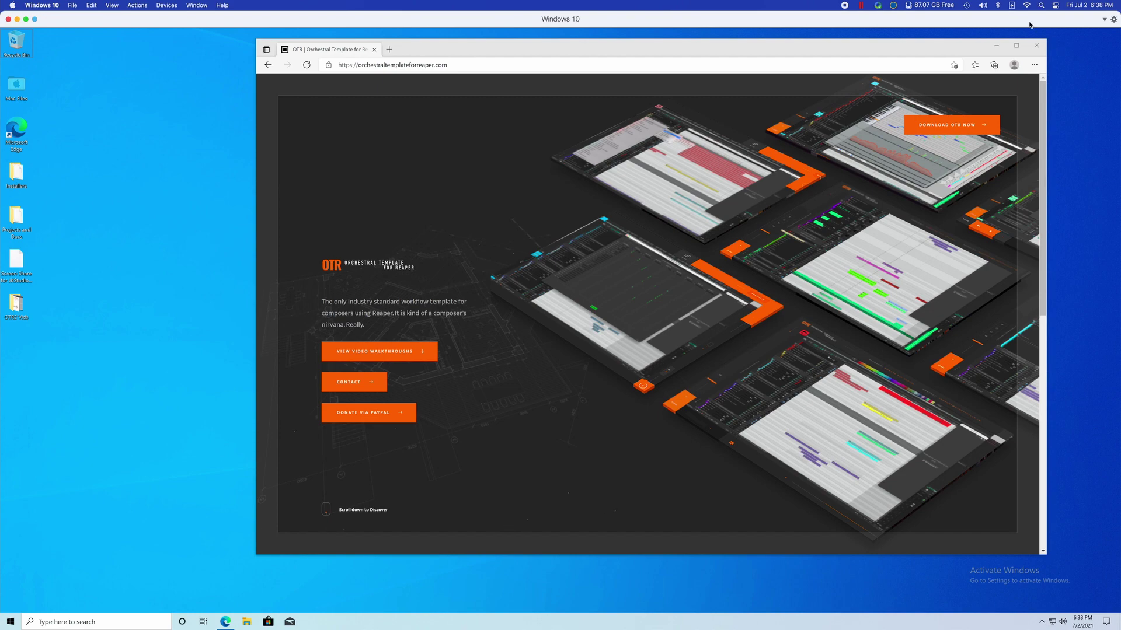
{"action": "left_click", "coordinate": [1036, 45]}
{"action": "left_click", "coordinate": [247, 621]}
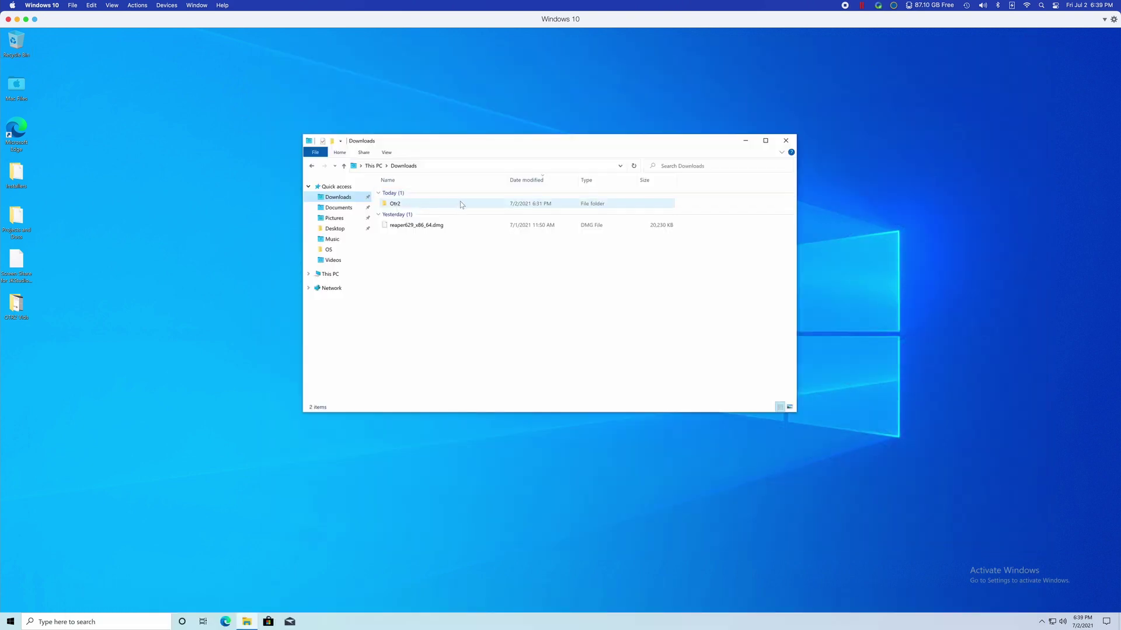
- Open the downloaded Otr2 folder and move its OTR folder onto the desktop
{"action": "left_click", "coordinate": [410, 205]}
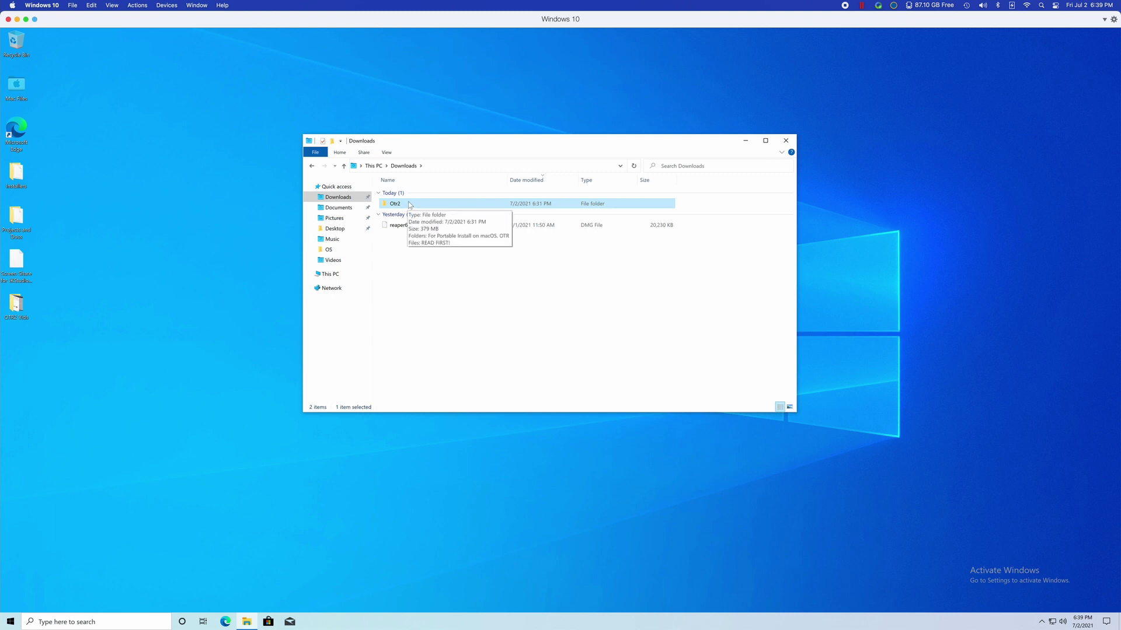
{"action": "double_click", "coordinate": [409, 205]}
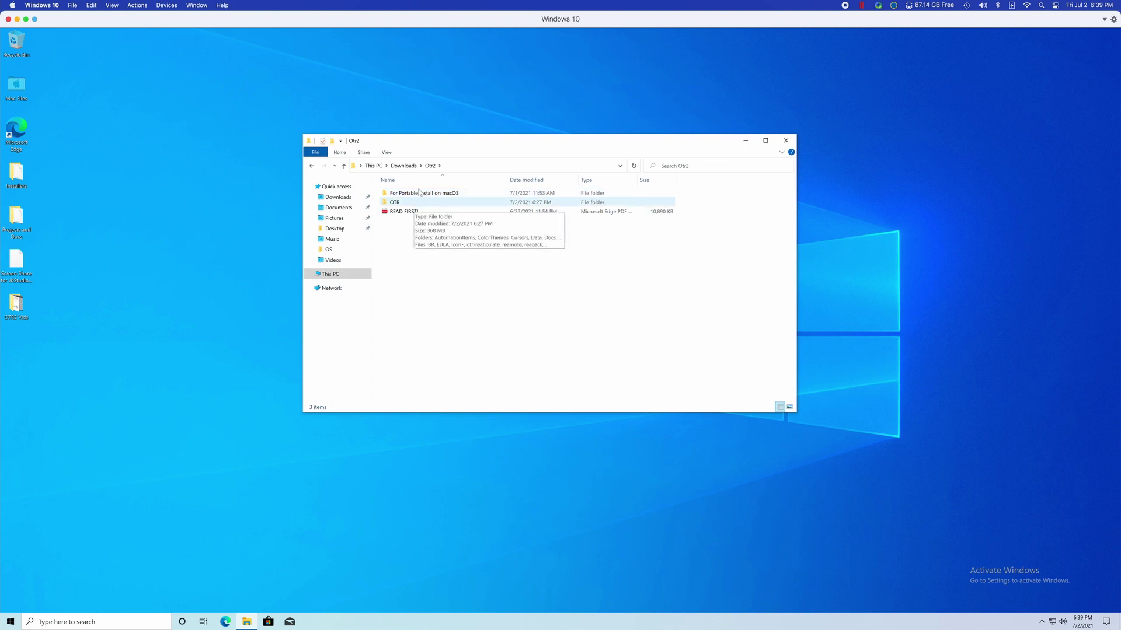
{"action": "left_click_drag", "start_coordinate": [396, 205], "coordinate": [112, 93]}
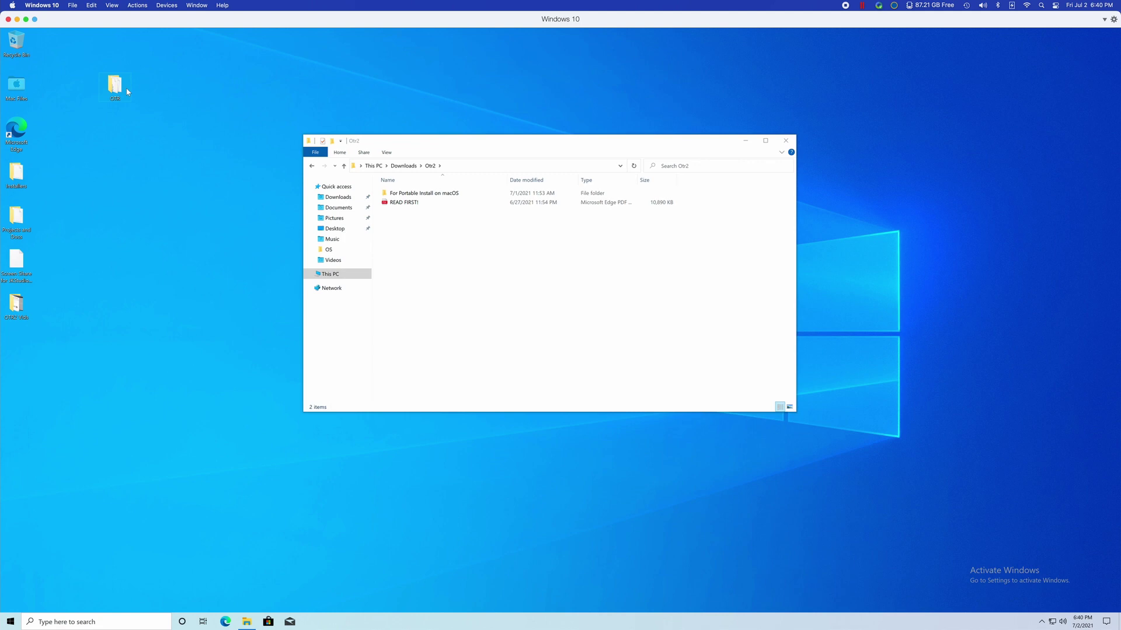
- Open the desktop OTR folder and launch the portable reaper.exe inside it
{"action": "left_click", "coordinate": [128, 92]}
{"action": "left_click", "coordinate": [162, 93]}
{"action": "mouse_move", "coordinate": [128, 88]}
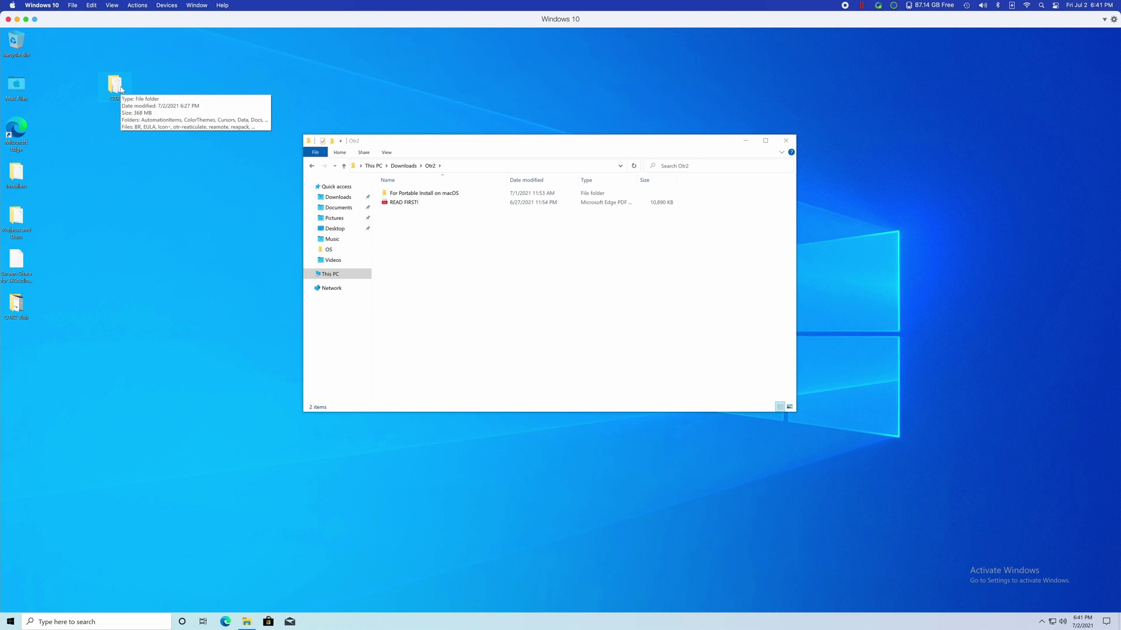
{"action": "double_click", "coordinate": [121, 89]}
{"action": "scroll", "coordinate": [448, 266], "scroll_direction": "down", "scroll_amount": 3}
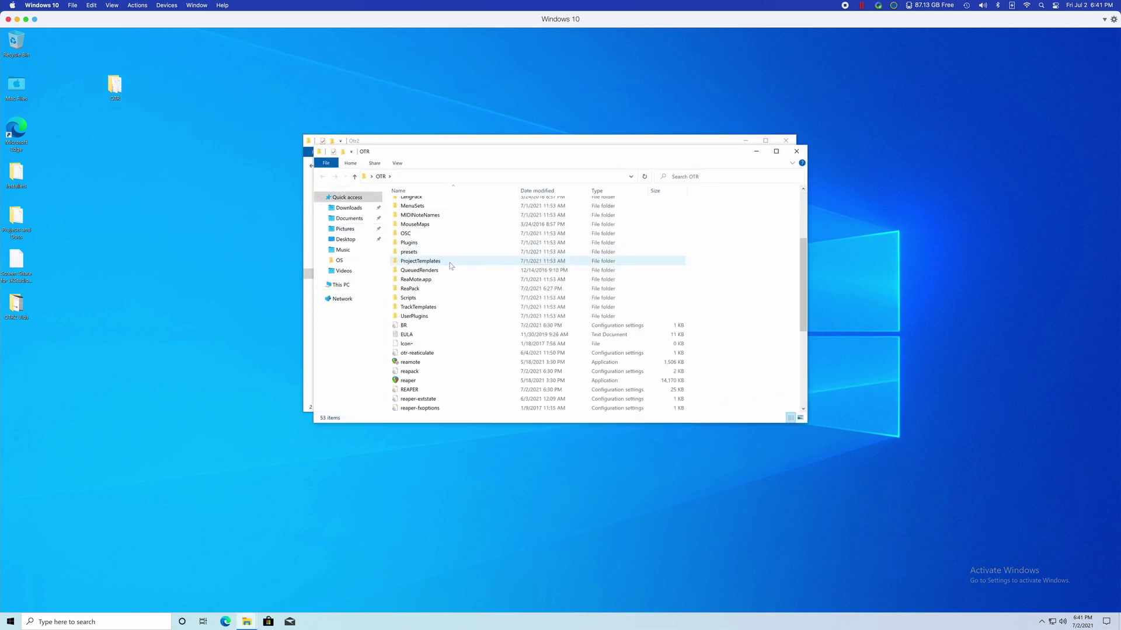
{"action": "scroll", "coordinate": [450, 266], "scroll_direction": "down", "scroll_amount": 1}
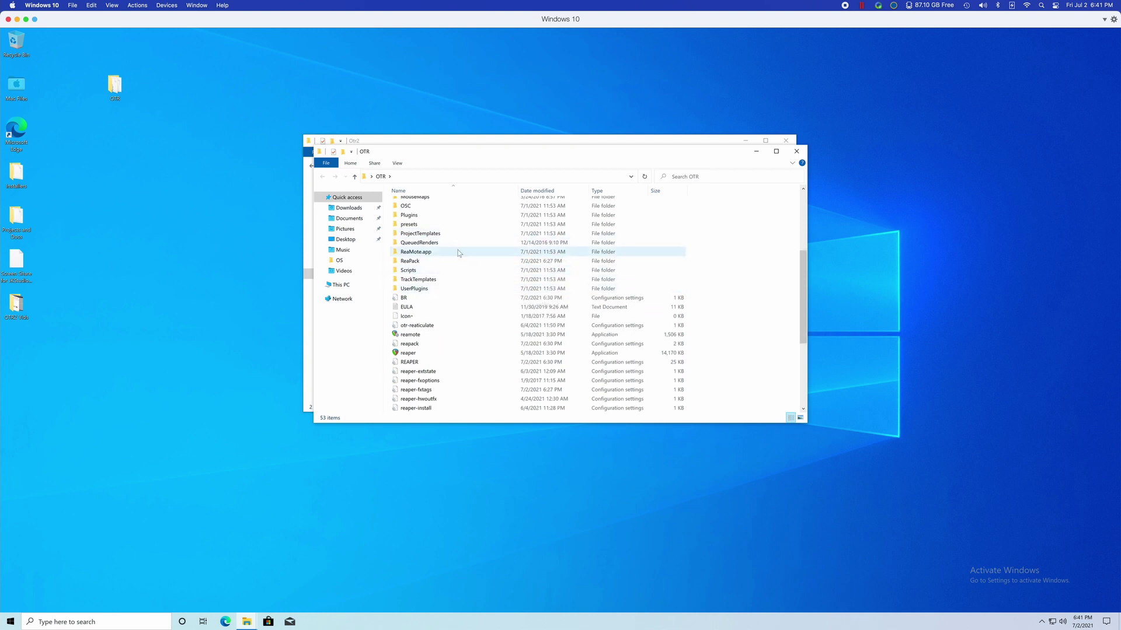
{"action": "double_click", "coordinate": [435, 353]}
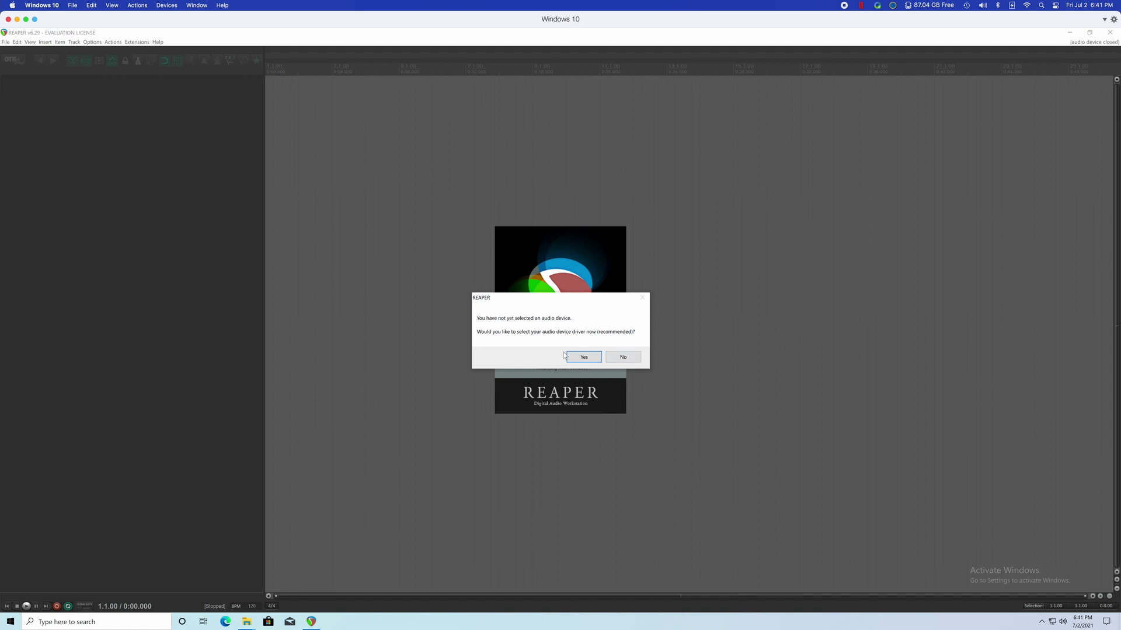
- Skip the audio device prompt and switch the audio system to ASIO in Preferences > Device
{"action": "left_click", "coordinate": [623, 356]}
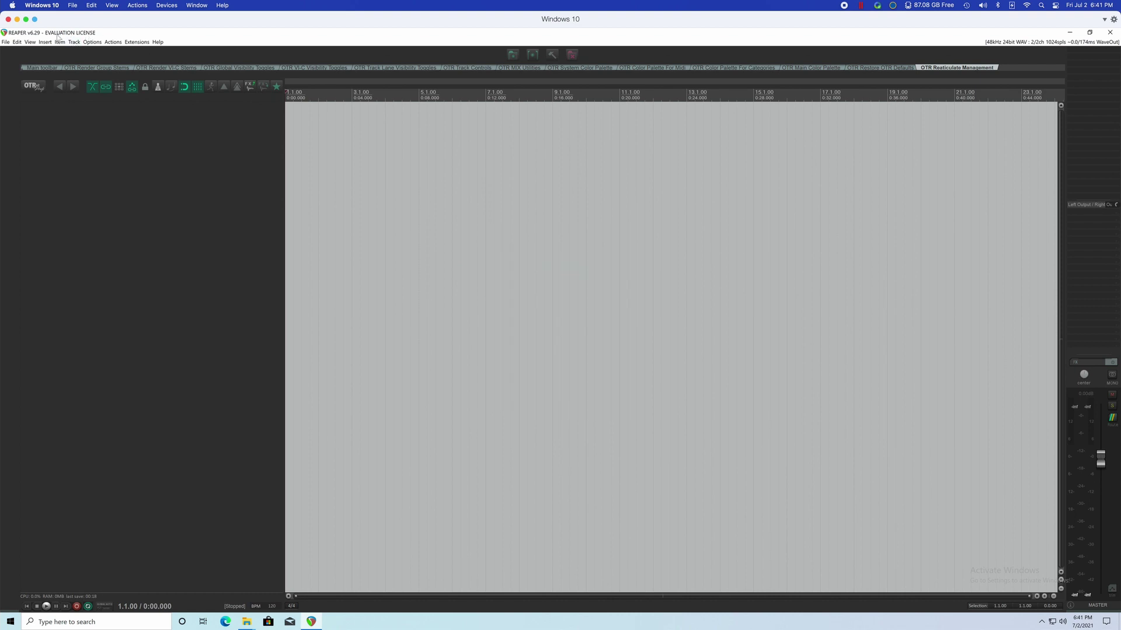
{"action": "left_click", "coordinate": [7, 42]}
{"action": "left_click", "coordinate": [30, 42]}
{"action": "left_click", "coordinate": [92, 42]}
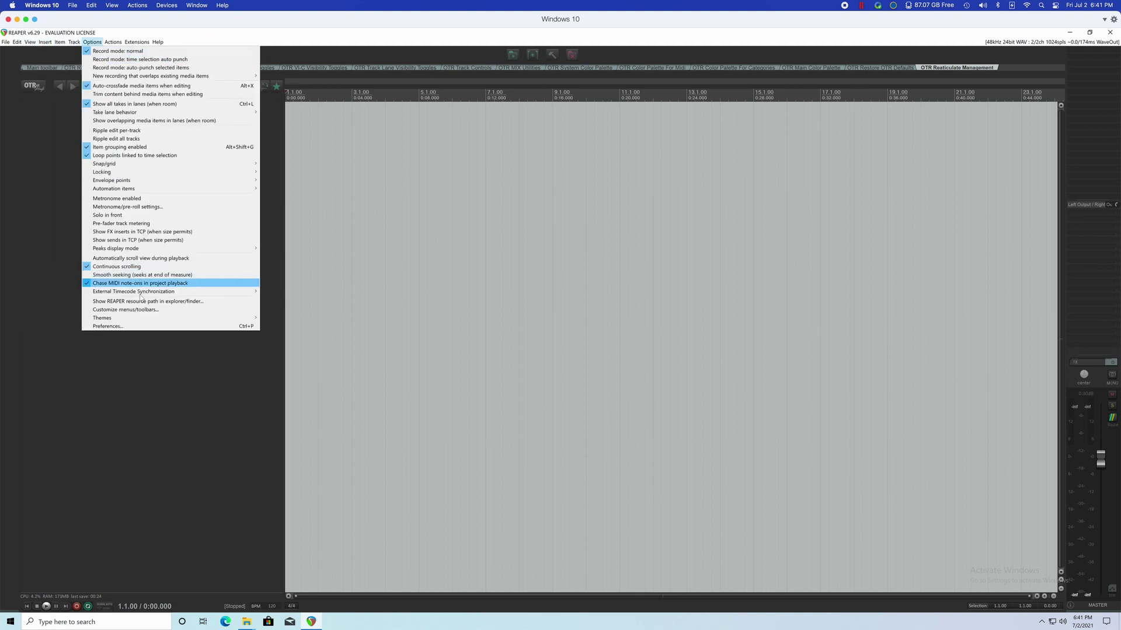
{"action": "left_click", "coordinate": [136, 328]}
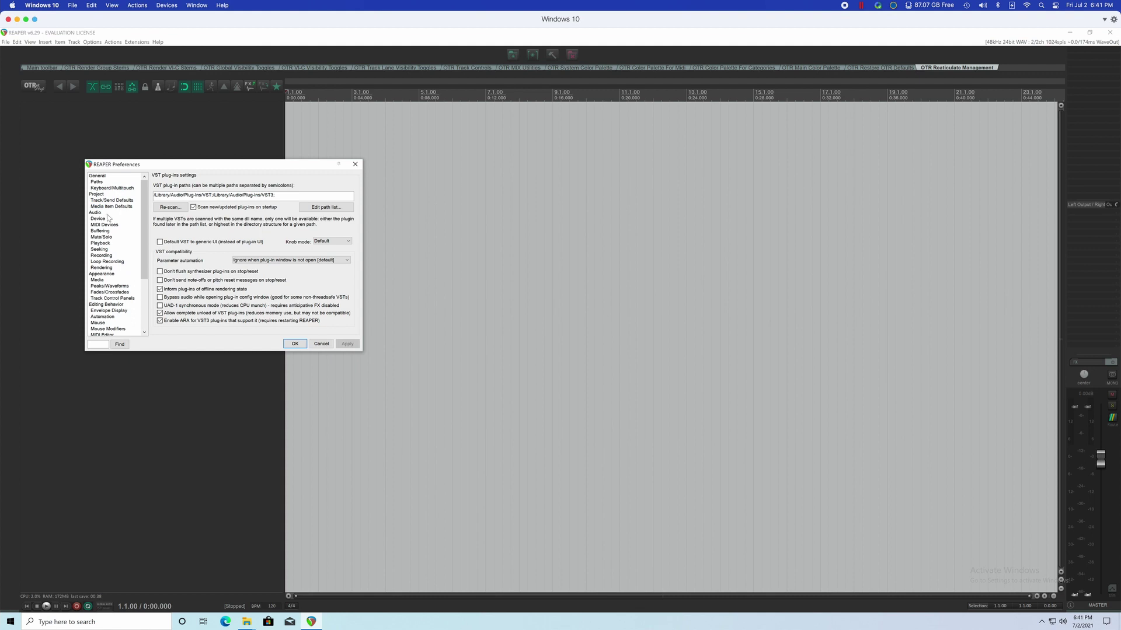
{"action": "left_click", "coordinate": [118, 219]}
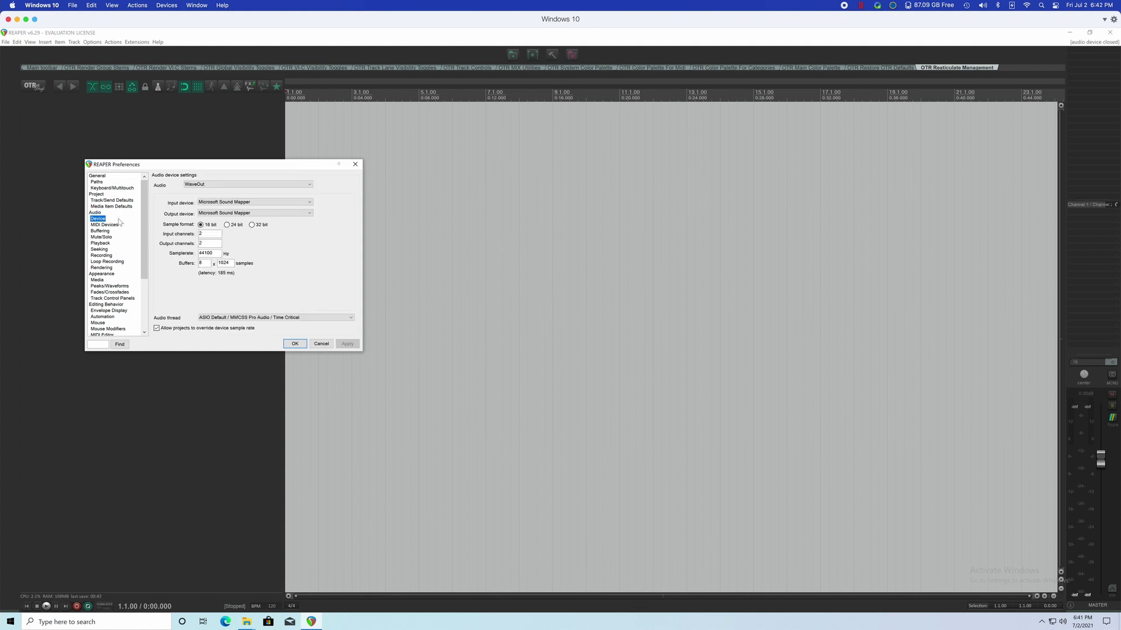
{"action": "left_click", "coordinate": [276, 184]}
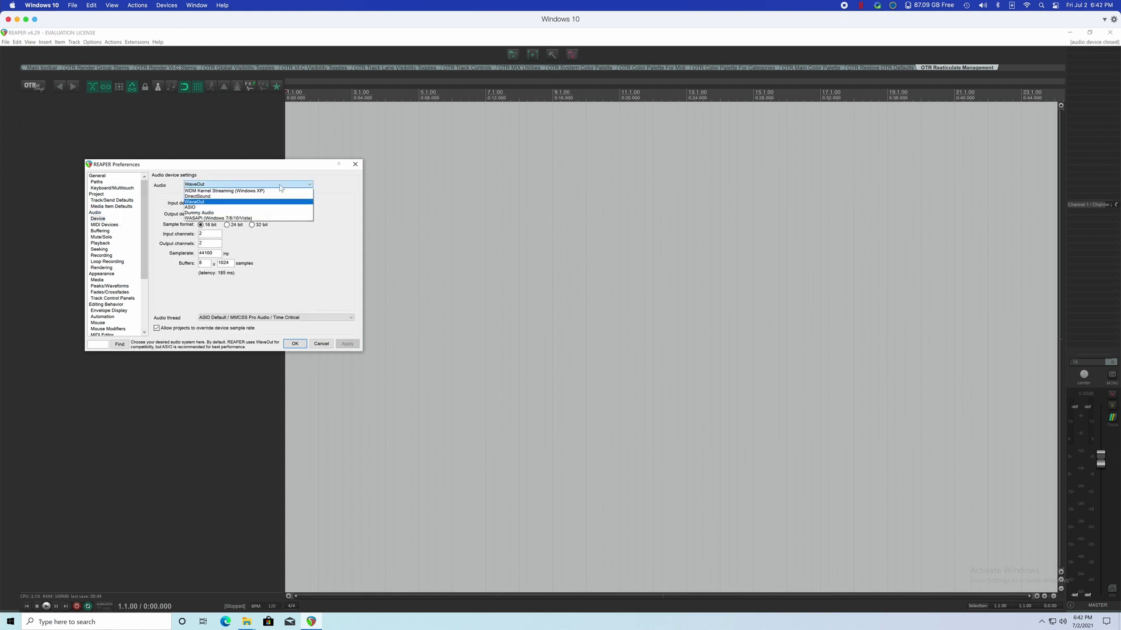
{"action": "left_click", "coordinate": [226, 207]}
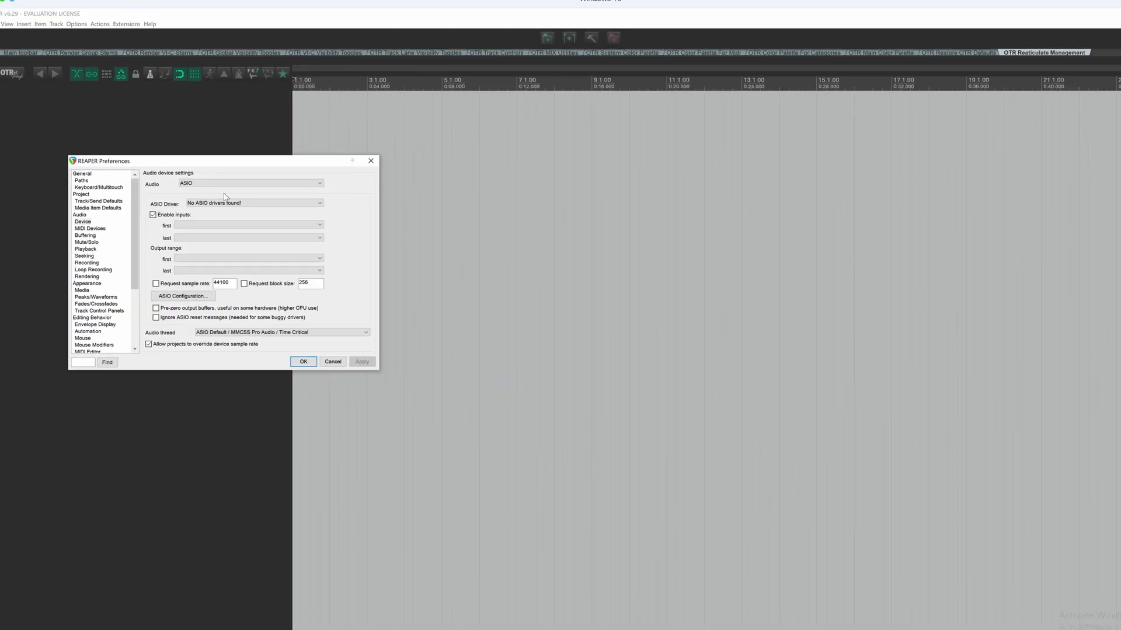
- Review the VST plug-in paths, close Preferences without keeping changes, and quit REAPER
{"action": "scroll", "coordinate": [107, 236], "scroll_direction": "down", "scroll_amount": 2}
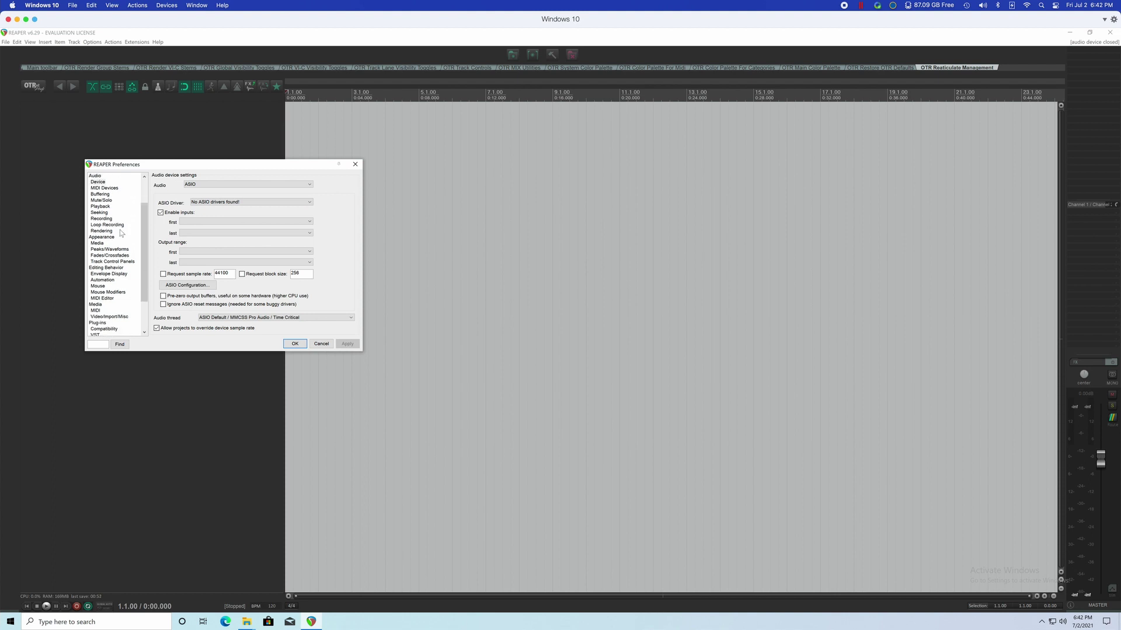
{"action": "scroll", "coordinate": [121, 232], "scroll_direction": "down", "scroll_amount": 1}
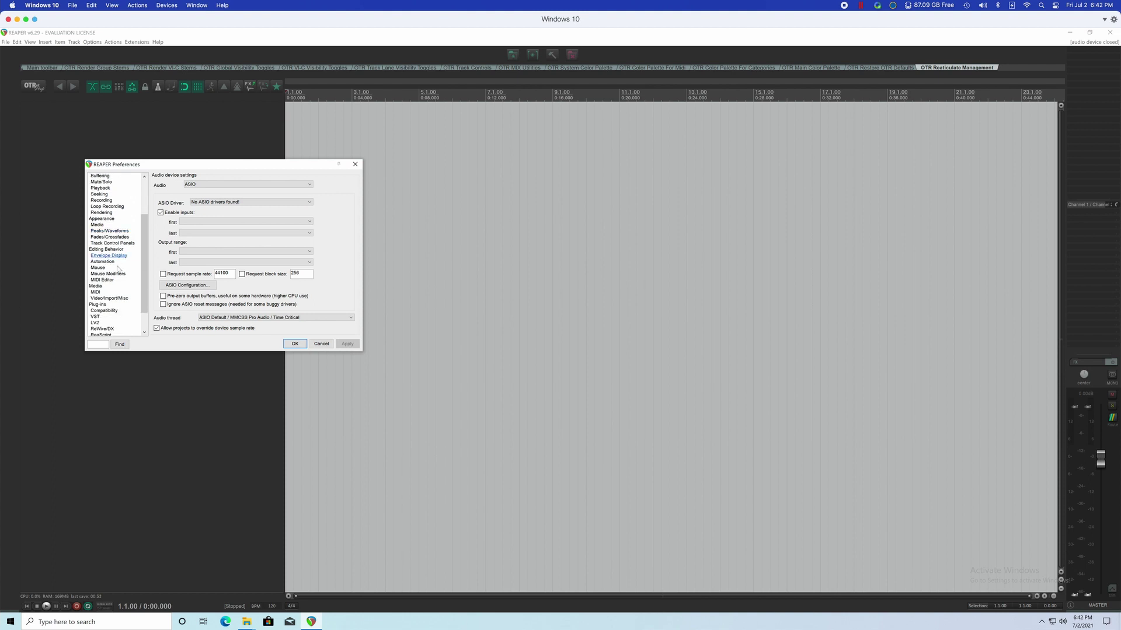
{"action": "left_click", "coordinate": [96, 318]}
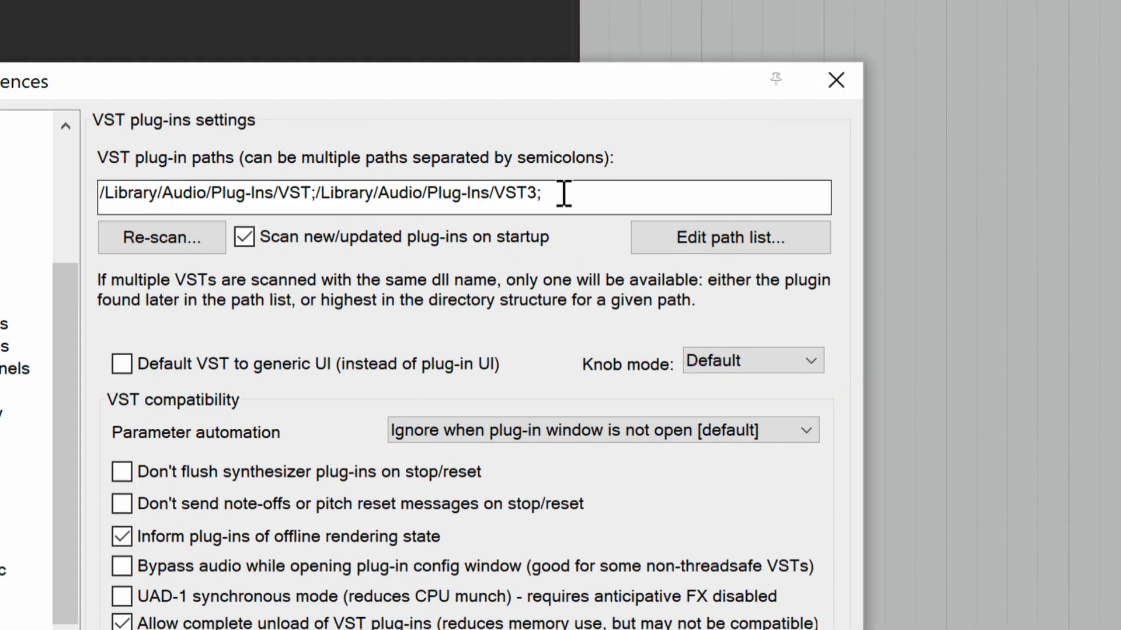
{"action": "left_click_drag", "start_coordinate": [564, 193], "coordinate": [319, 193]}
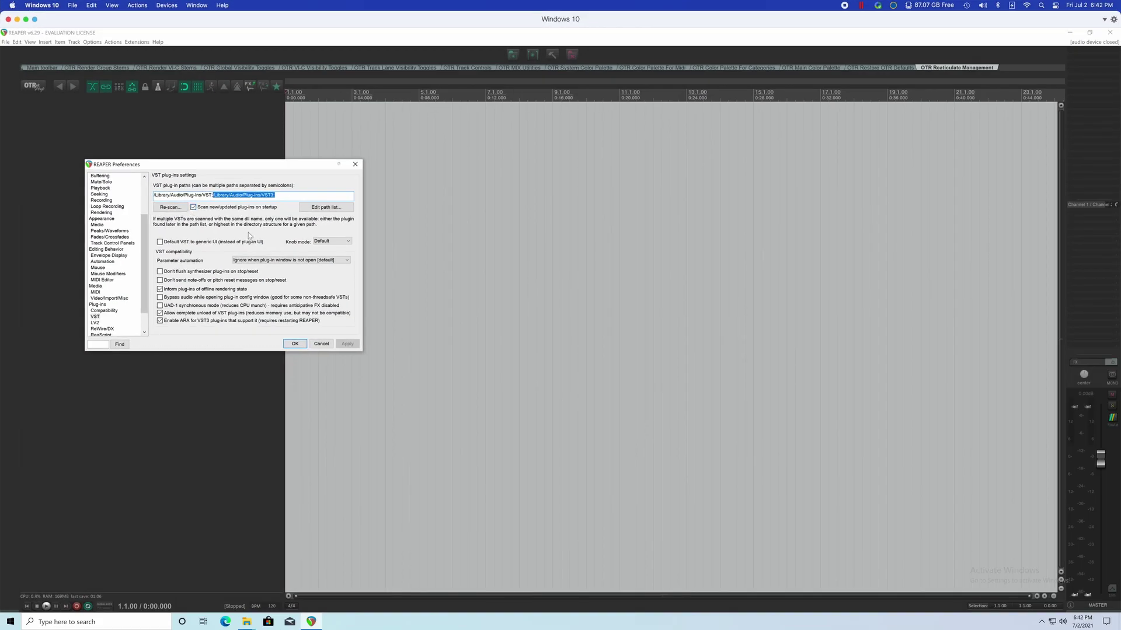
{"action": "key", "text": "Return"}
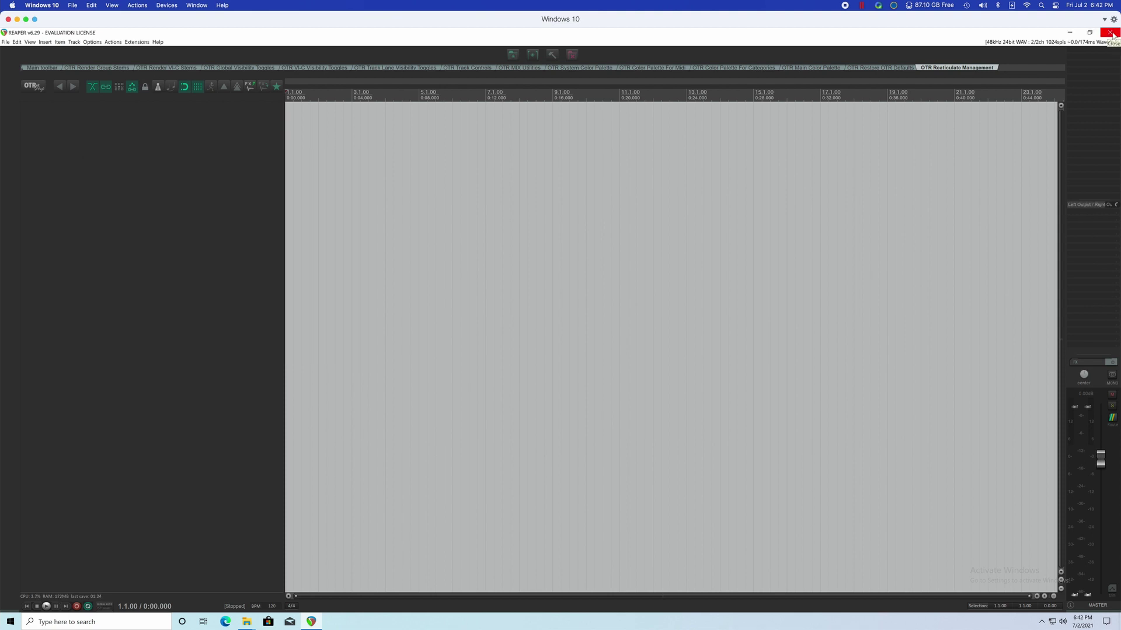
{"action": "left_click", "coordinate": [1110, 33]}
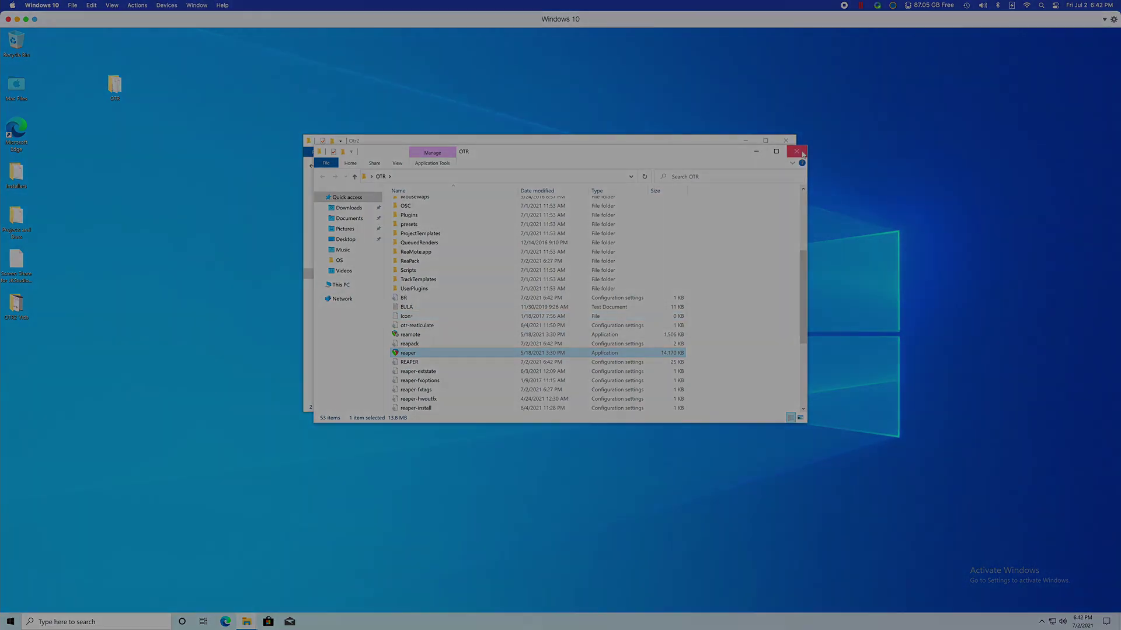
- Close the OTR Explorer window and open the downloaded Otr2 folder in Finder on the Mac
{"action": "left_click", "coordinate": [802, 154]}
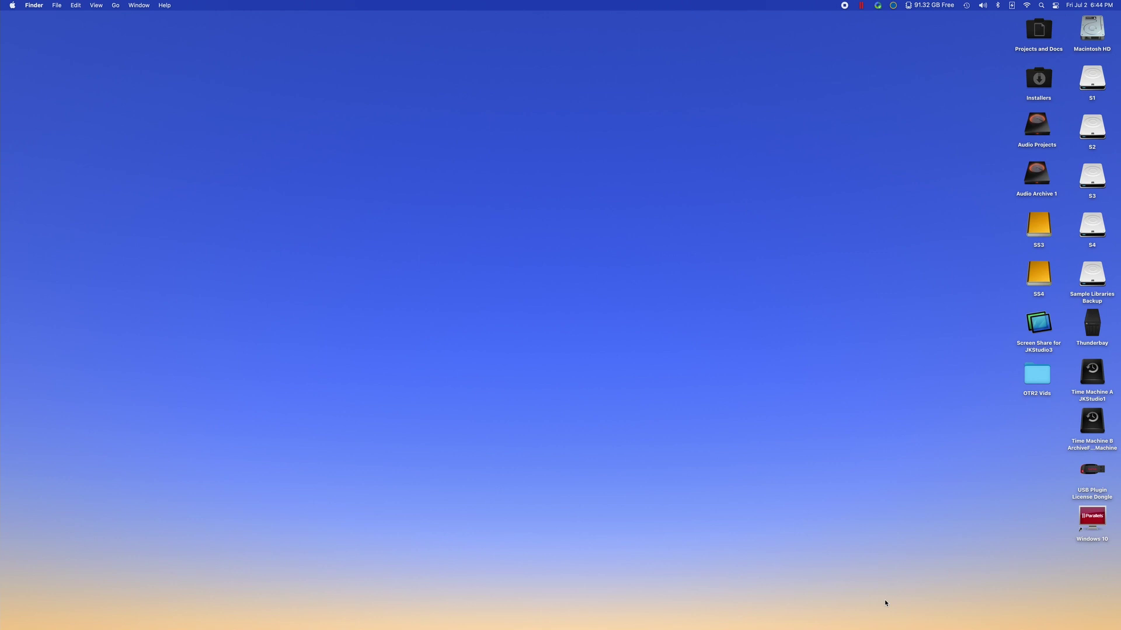
{"action": "left_click", "coordinate": [990, 614]}
{"action": "left_click", "coordinate": [992, 596]}
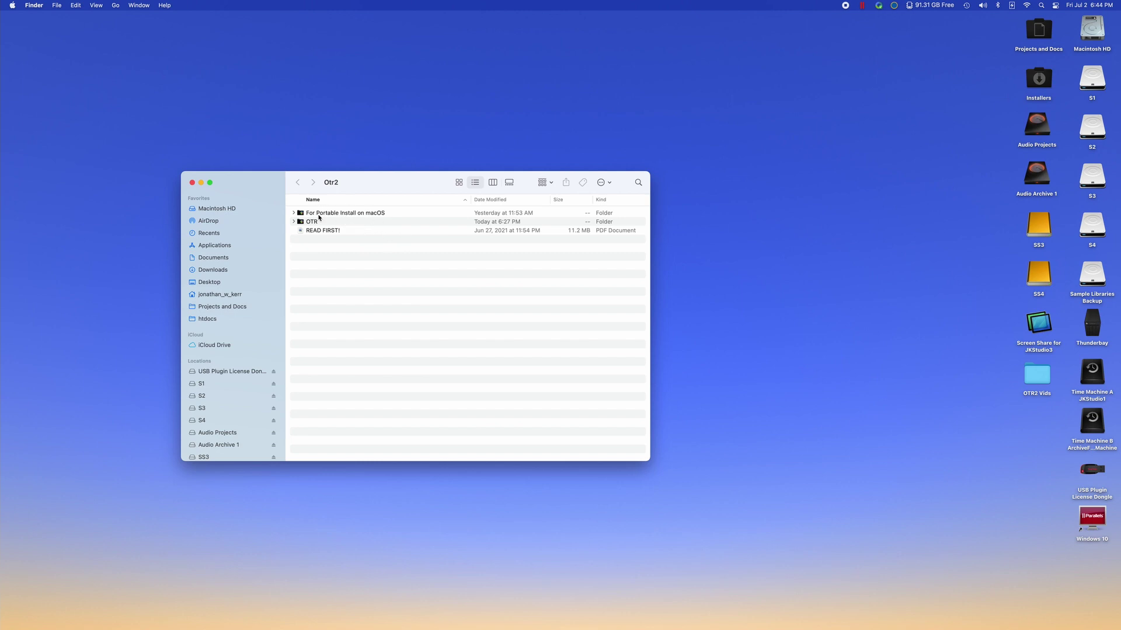
{"action": "left_click", "coordinate": [344, 235]}
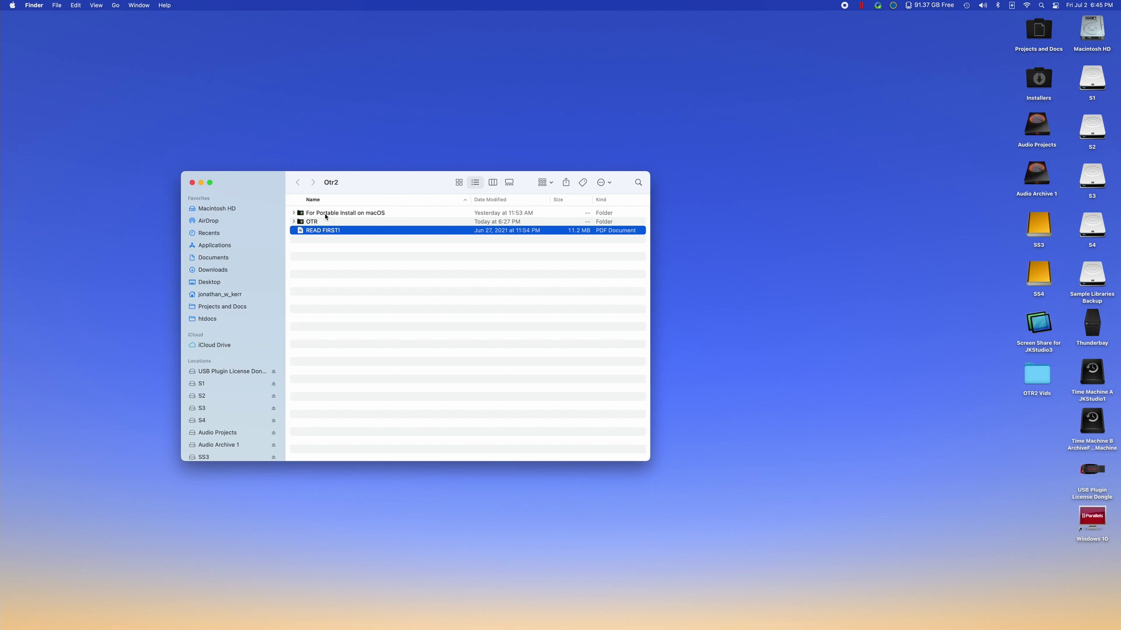
- Move 'For Portable Install on macOS' to the desktop, open it to reaper.ini, then switch to Safari
{"action": "left_click", "coordinate": [325, 214]}
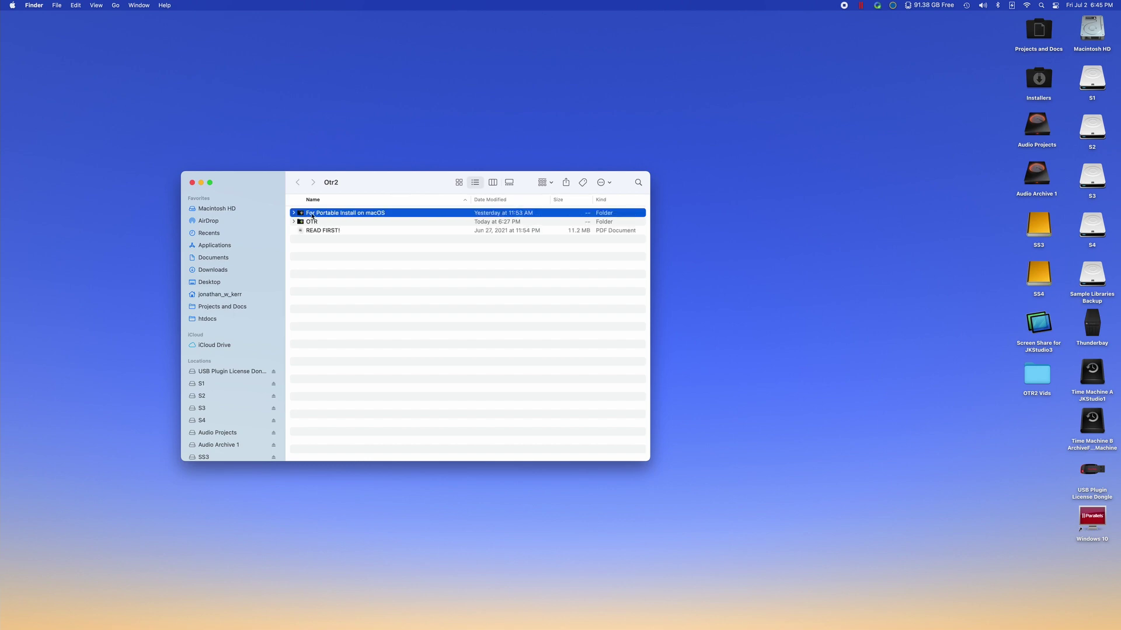
{"action": "left_click_drag", "start_coordinate": [312, 216], "coordinate": [714, 226]}
{"action": "left_click", "coordinate": [728, 181]}
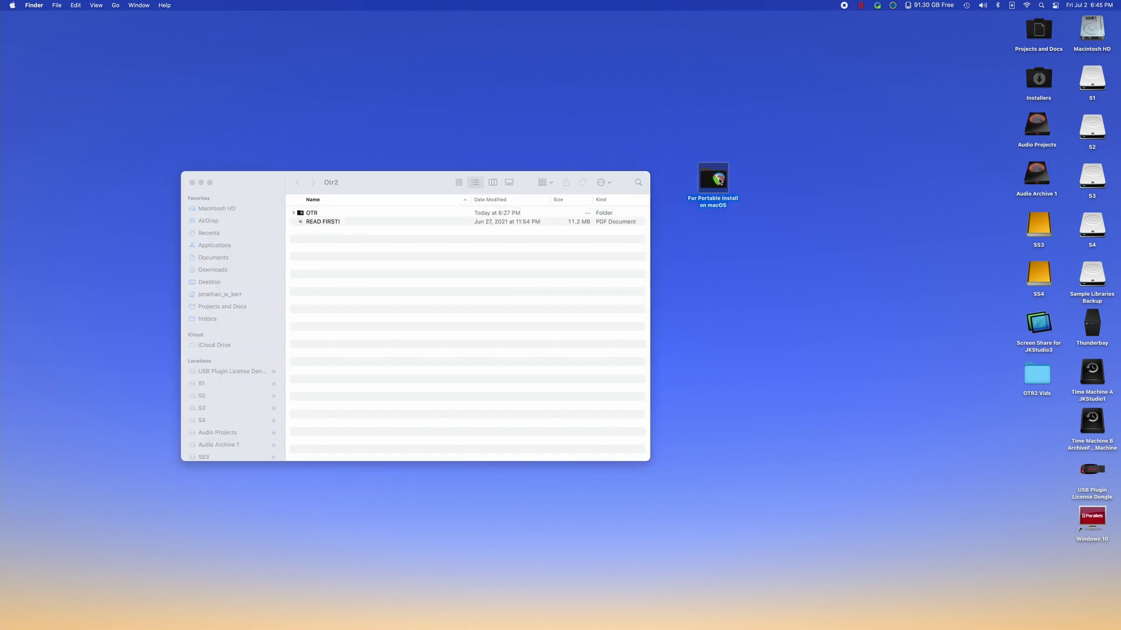
{"action": "double_click", "coordinate": [720, 181]}
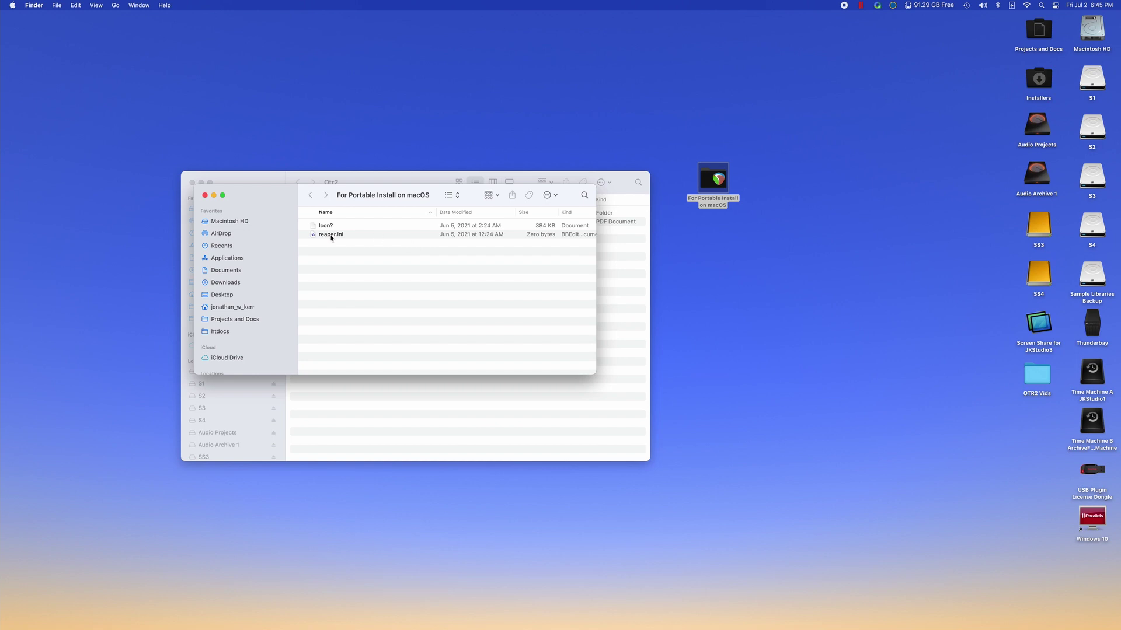
{"action": "left_click", "coordinate": [331, 235]}
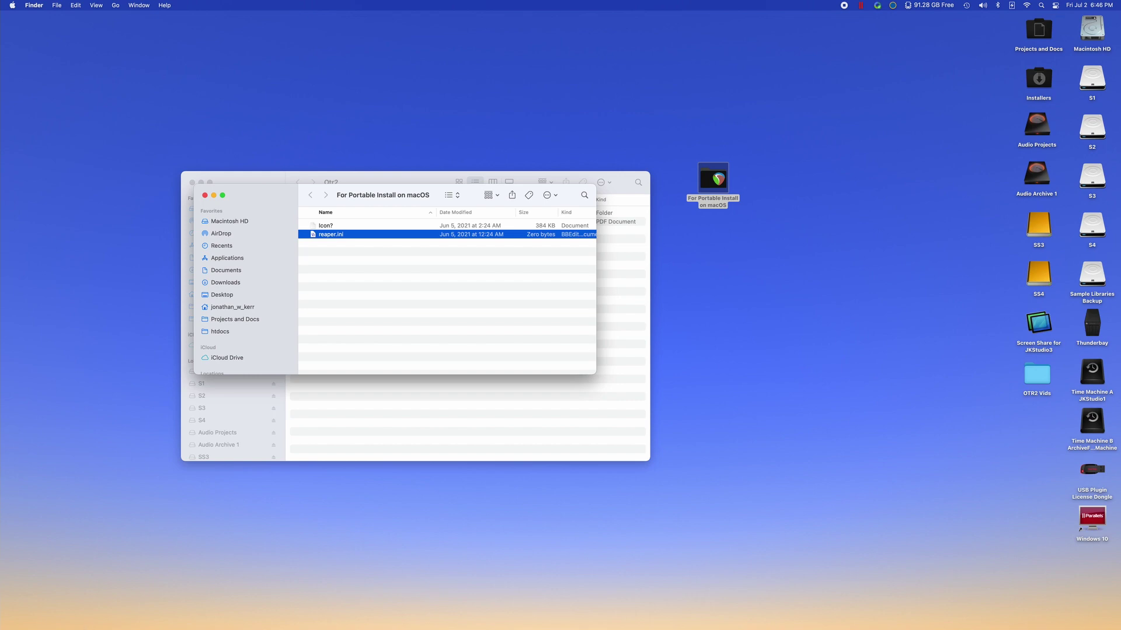
{"action": "left_click", "coordinate": [175, 613]}
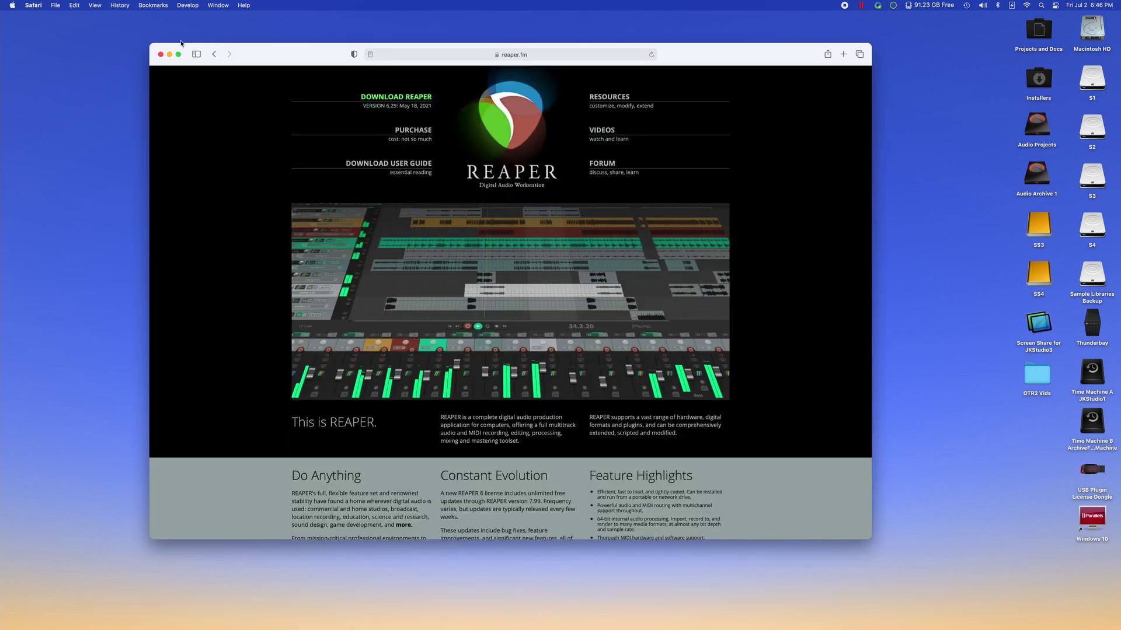
- Open reaper629_x86_64.dmg, accept the licence, and copy the REAPER app into For Portable Install on macOS
{"action": "left_click", "coordinate": [162, 55]}
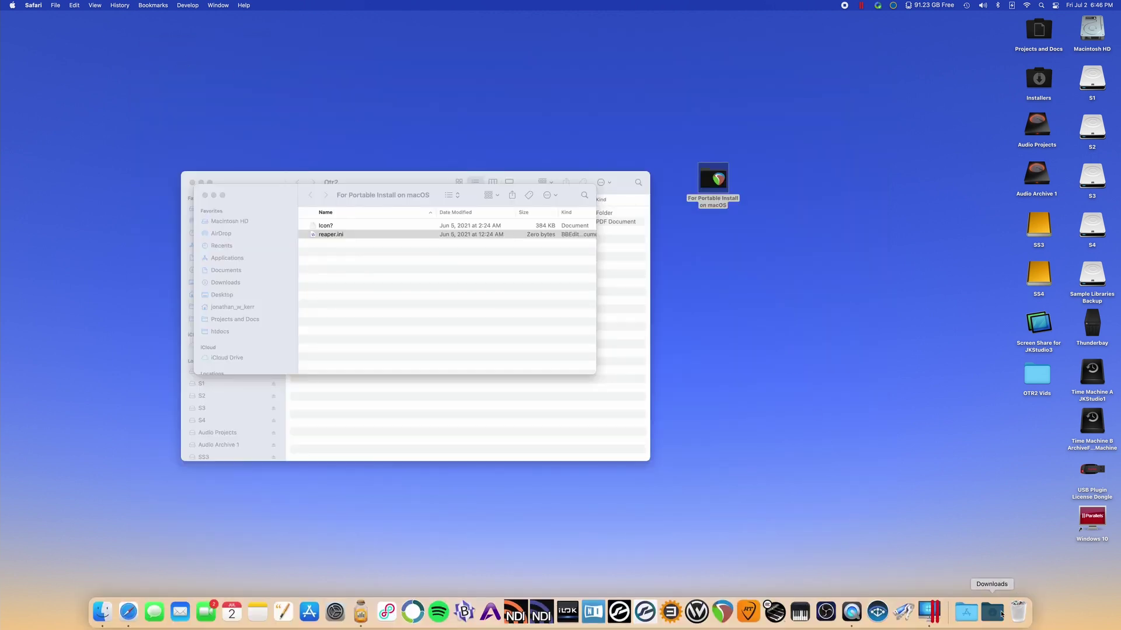
{"action": "left_click", "coordinate": [995, 610]}
{"action": "left_click", "coordinate": [994, 551]}
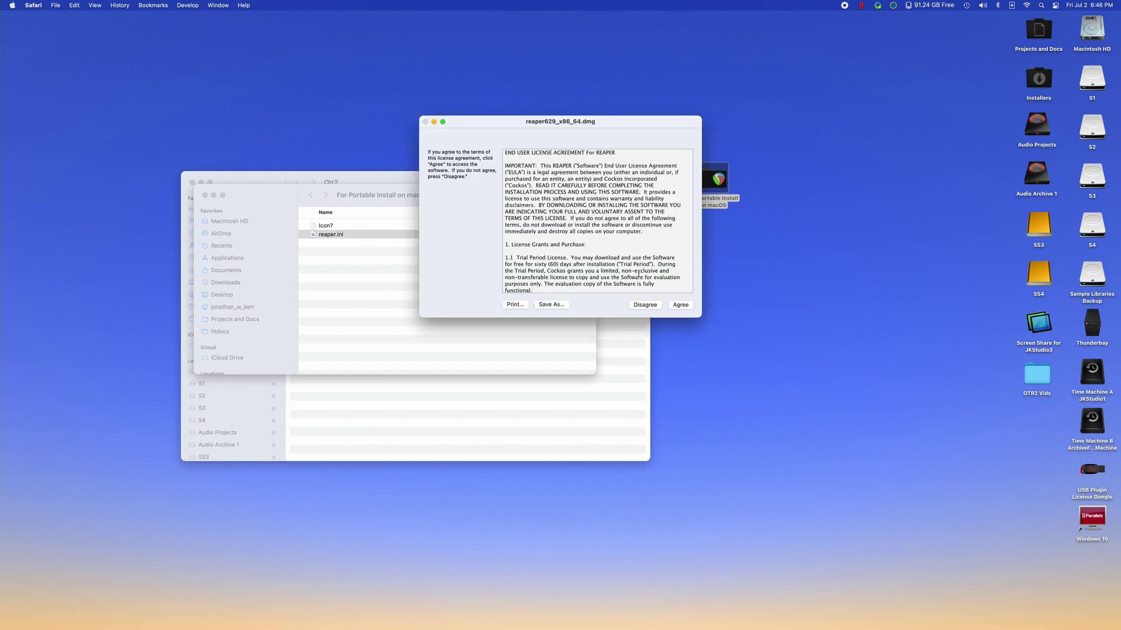
{"action": "left_click", "coordinate": [679, 305]}
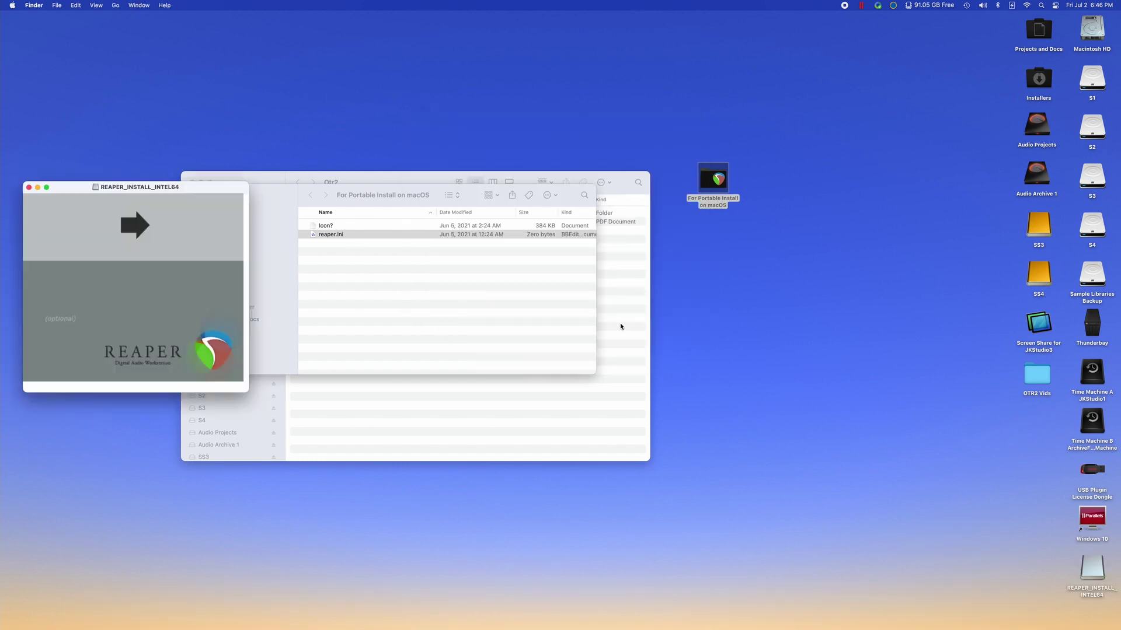
{"action": "left_click_drag", "start_coordinate": [70, 224], "coordinate": [357, 264]}
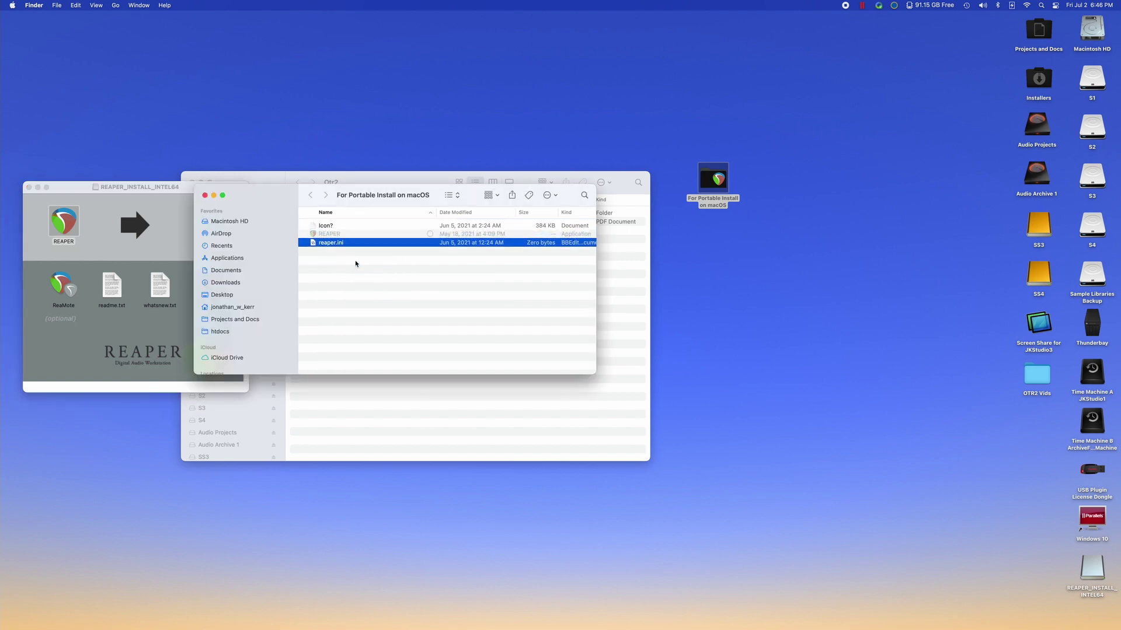
{"action": "left_click", "coordinate": [336, 236]}
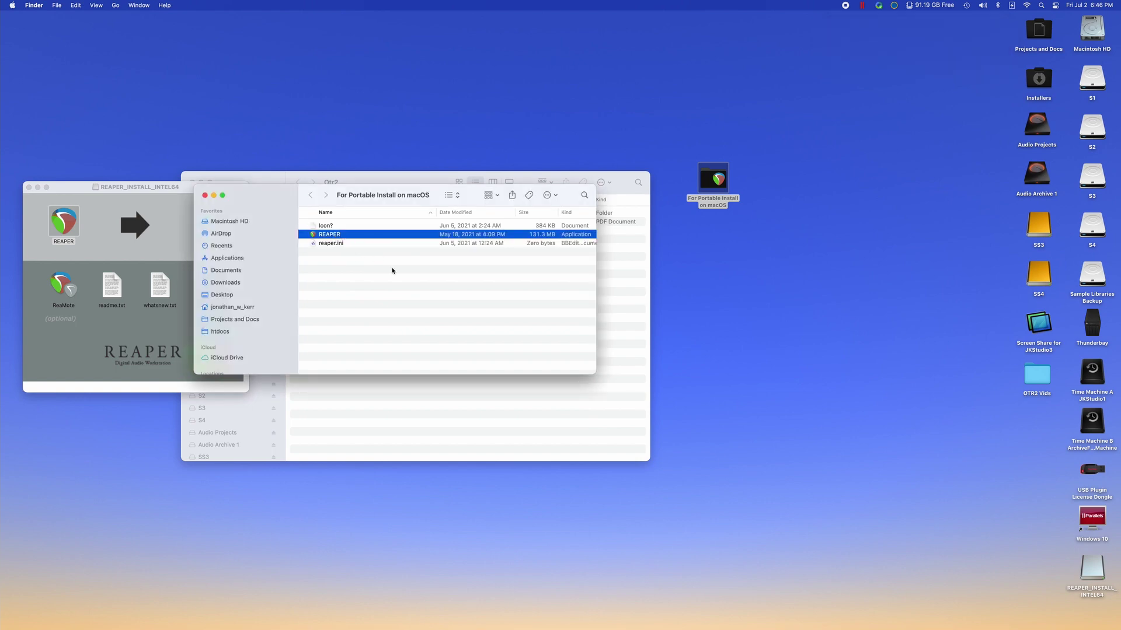
- Open the unverified portable REAPER past the security block, skipping the VST scan and audio prompt
{"action": "double_click", "coordinate": [336, 236]}
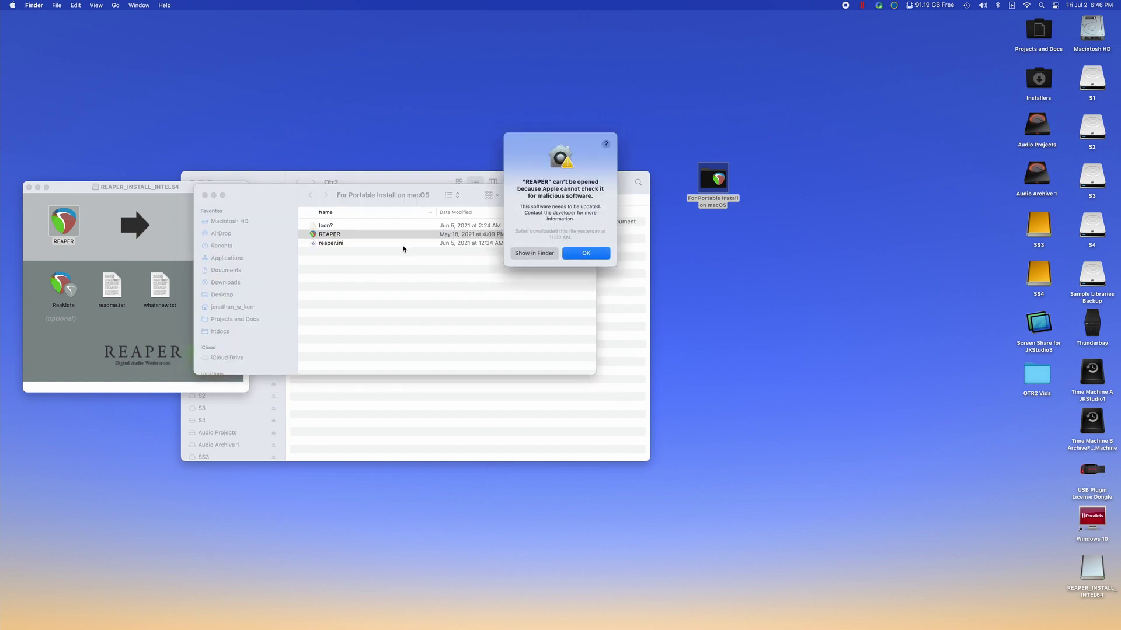
{"action": "left_click", "coordinate": [584, 256]}
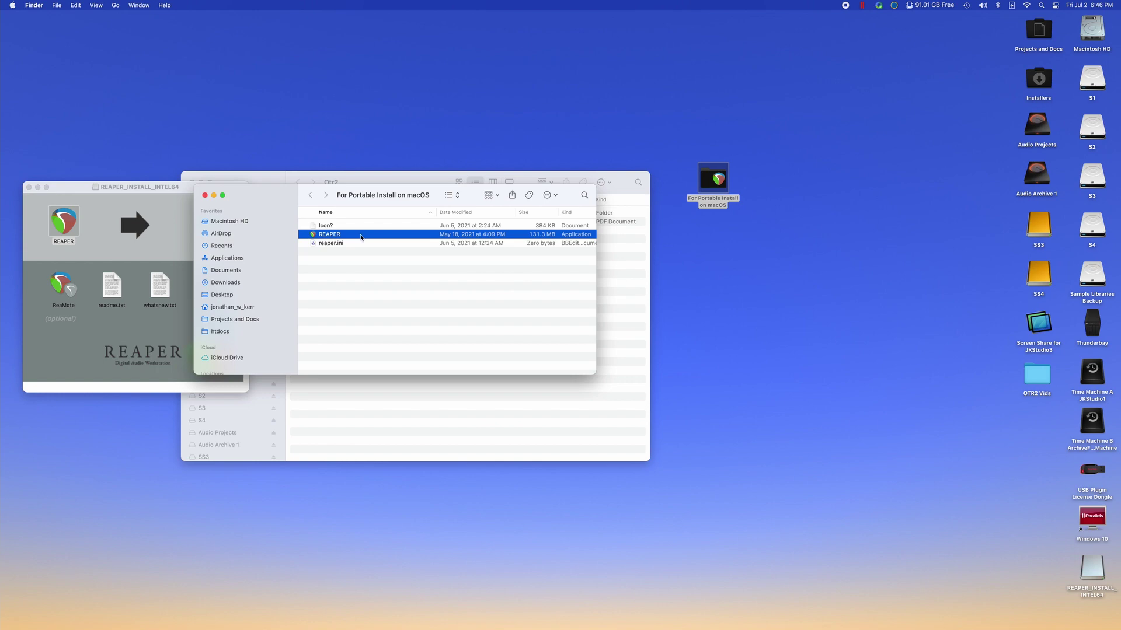
{"action": "right_click", "coordinate": [360, 236]}
{"action": "left_click", "coordinate": [384, 240]}
{"action": "left_click", "coordinate": [562, 245]}
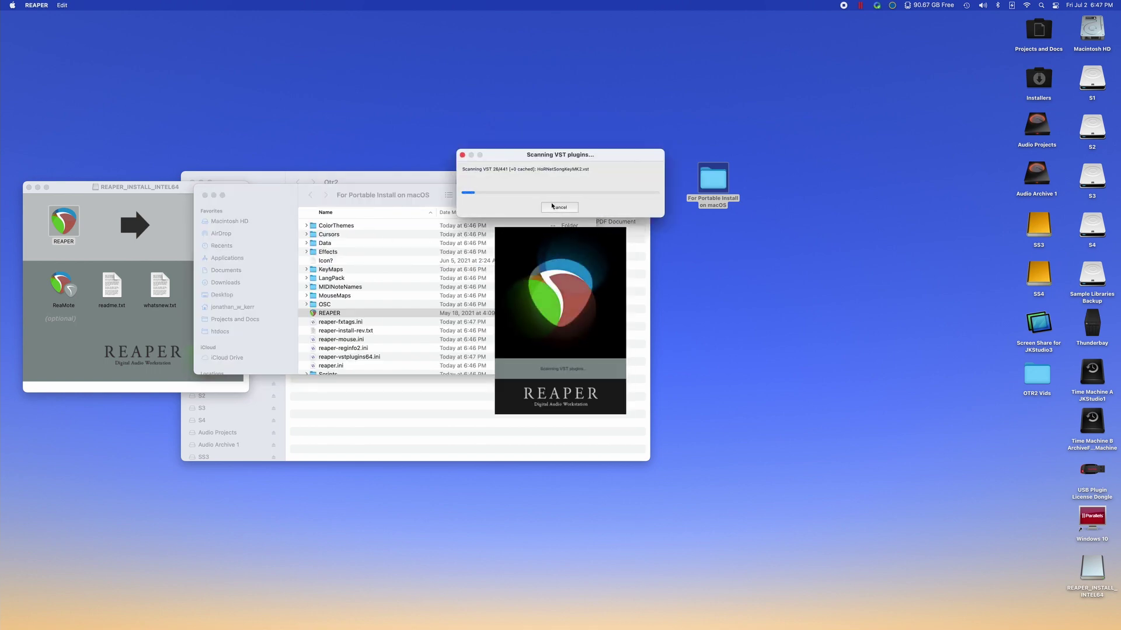
{"action": "left_click", "coordinate": [568, 208]}
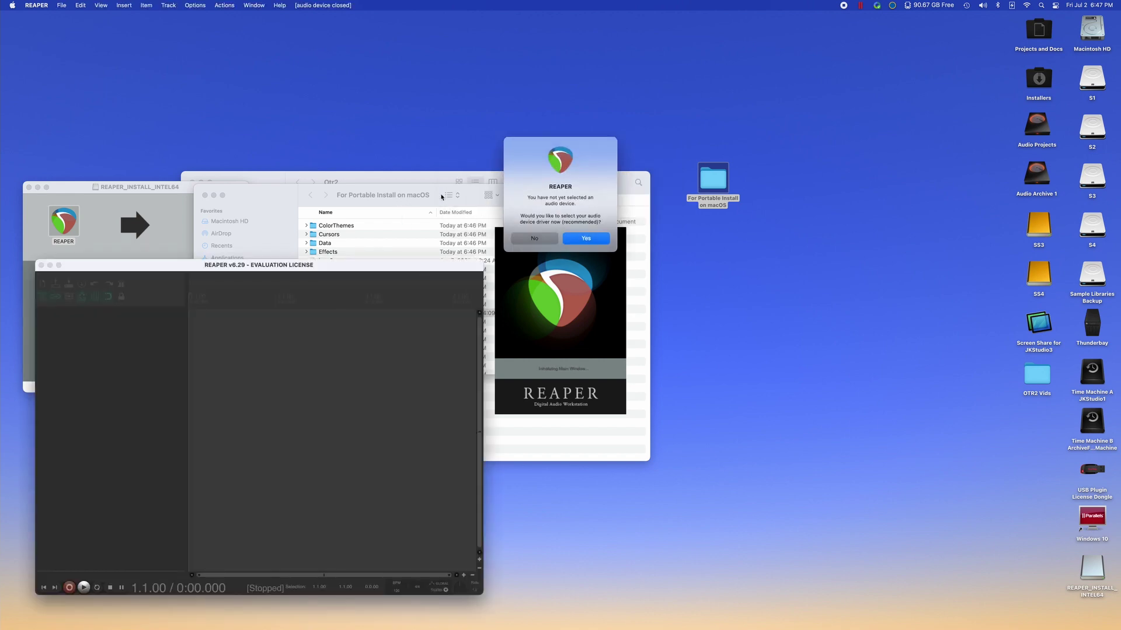
{"action": "left_click", "coordinate": [534, 238]}
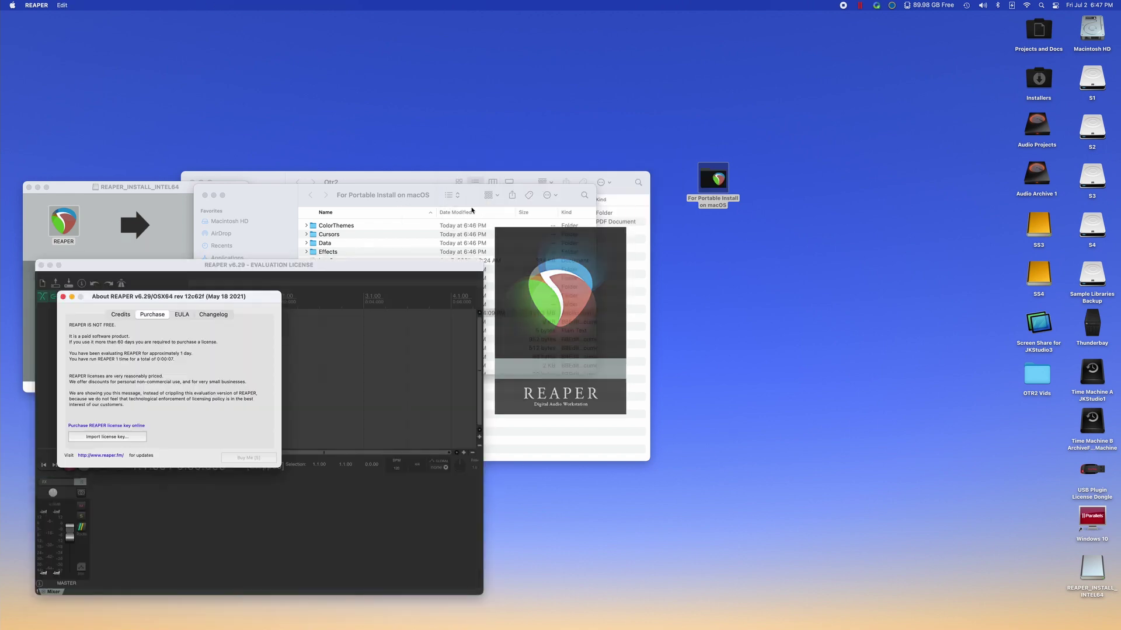
- Enlarge the portable folder window, close the About REAPER dialog, and enlarge REAPER's main window
{"action": "left_click", "coordinate": [466, 194]}
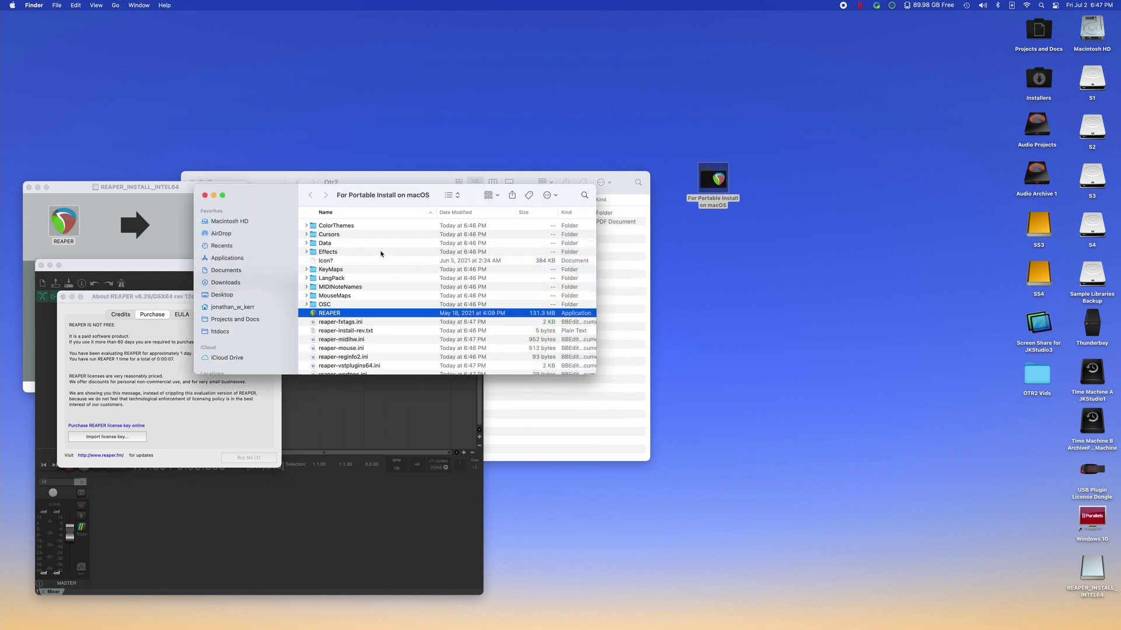
{"action": "scroll", "coordinate": [377, 275], "scroll_direction": "down", "scroll_amount": 4}
{"action": "scroll", "coordinate": [367, 298], "scroll_direction": "up", "scroll_amount": 4}
{"action": "left_click_drag", "start_coordinate": [595, 374], "coordinate": [885, 446]}
{"action": "left_click", "coordinate": [236, 417]}
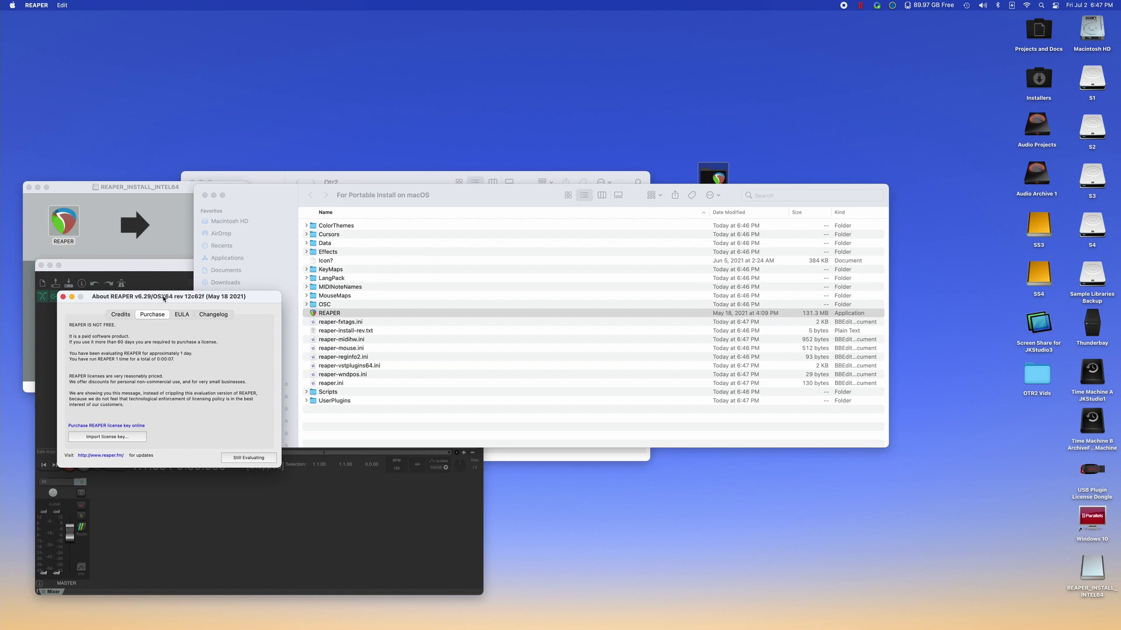
{"action": "left_click", "coordinate": [172, 266]}
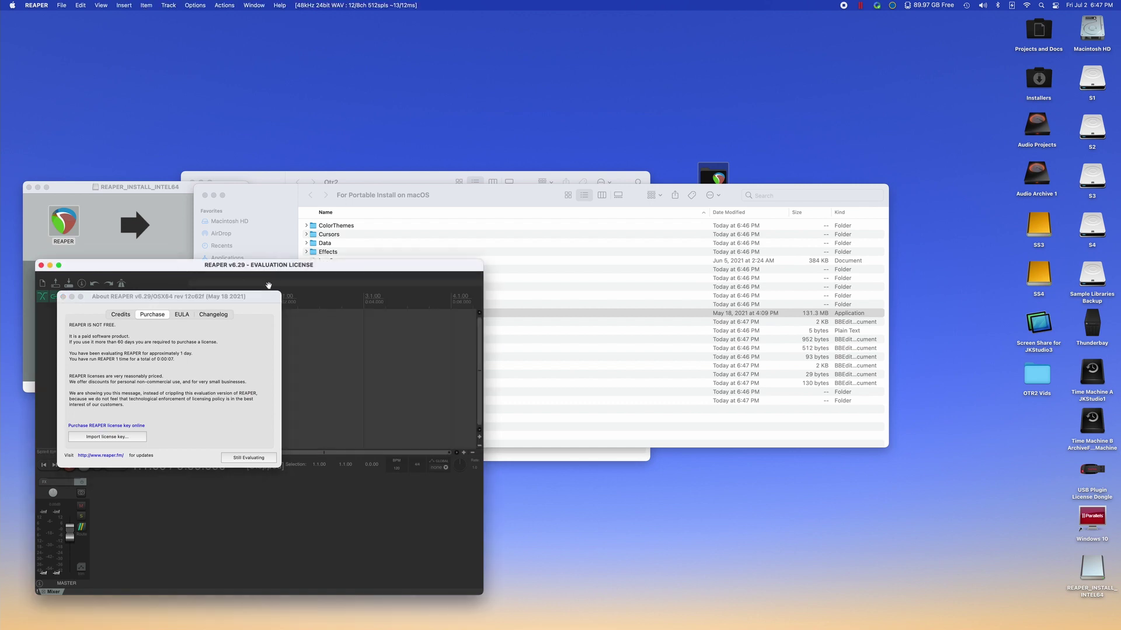
{"action": "left_click", "coordinate": [63, 296]}
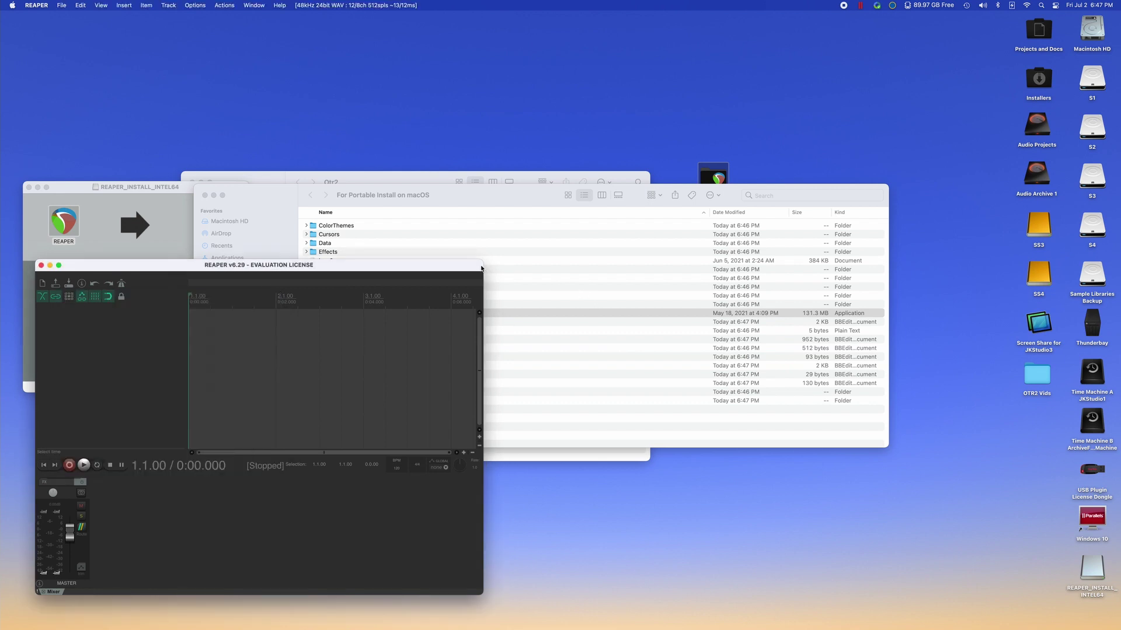
{"action": "left_click_drag", "start_coordinate": [483, 266], "coordinate": [1005, 64]}
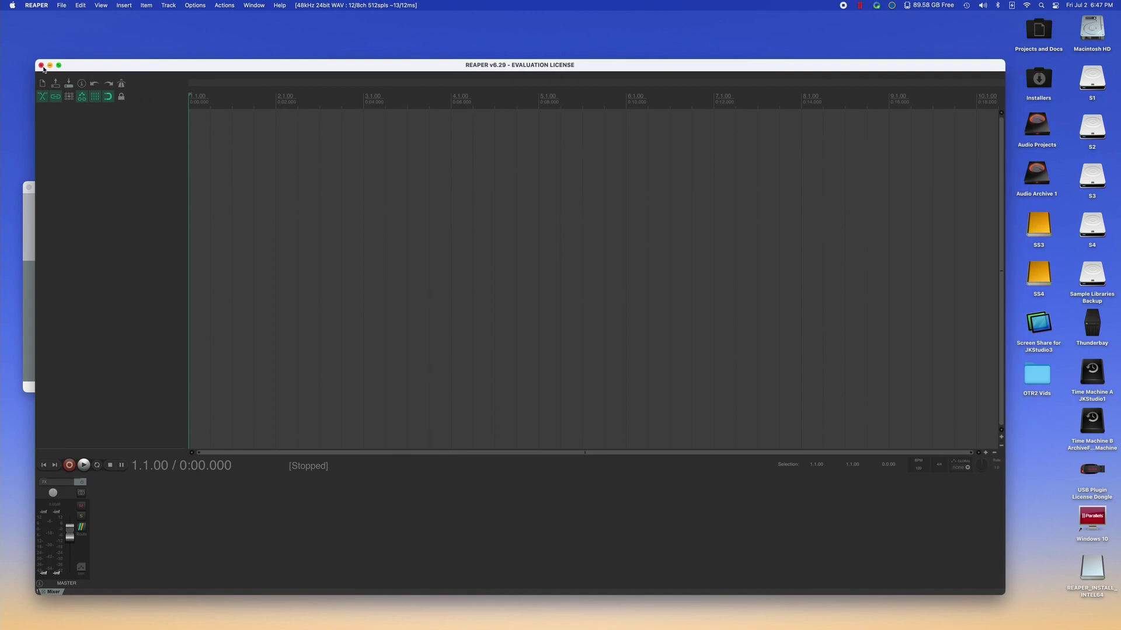
- Quit REAPER, rearrange the Finder windows, and open the OTR folder inside Otr2
{"action": "left_click", "coordinate": [41, 66]}
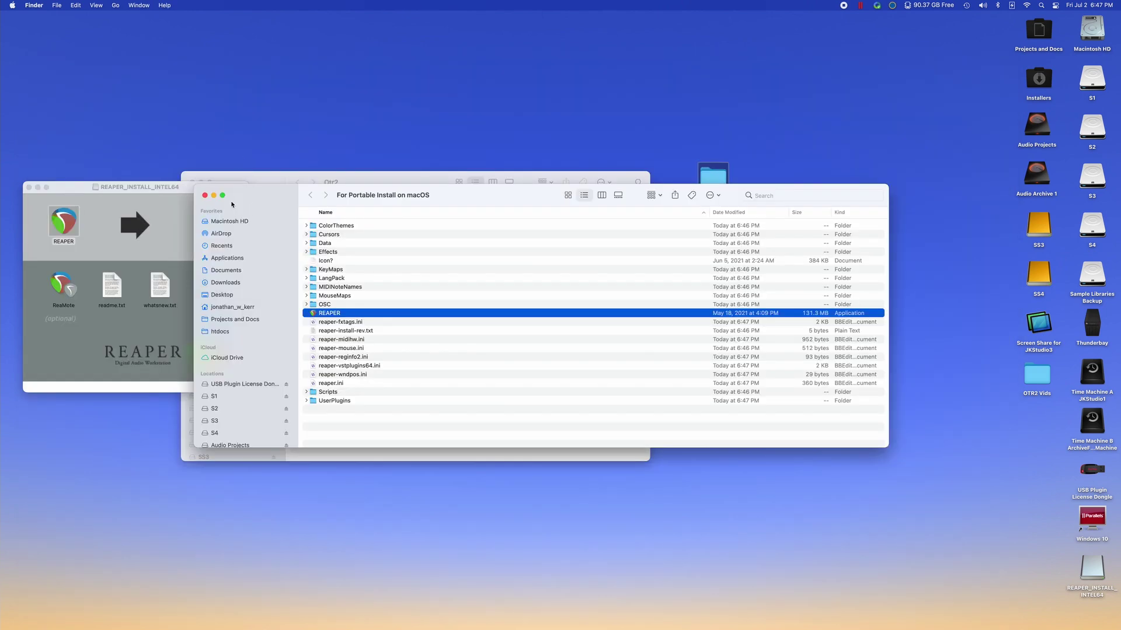
{"action": "left_click_drag", "start_coordinate": [250, 191], "coordinate": [344, 320]}
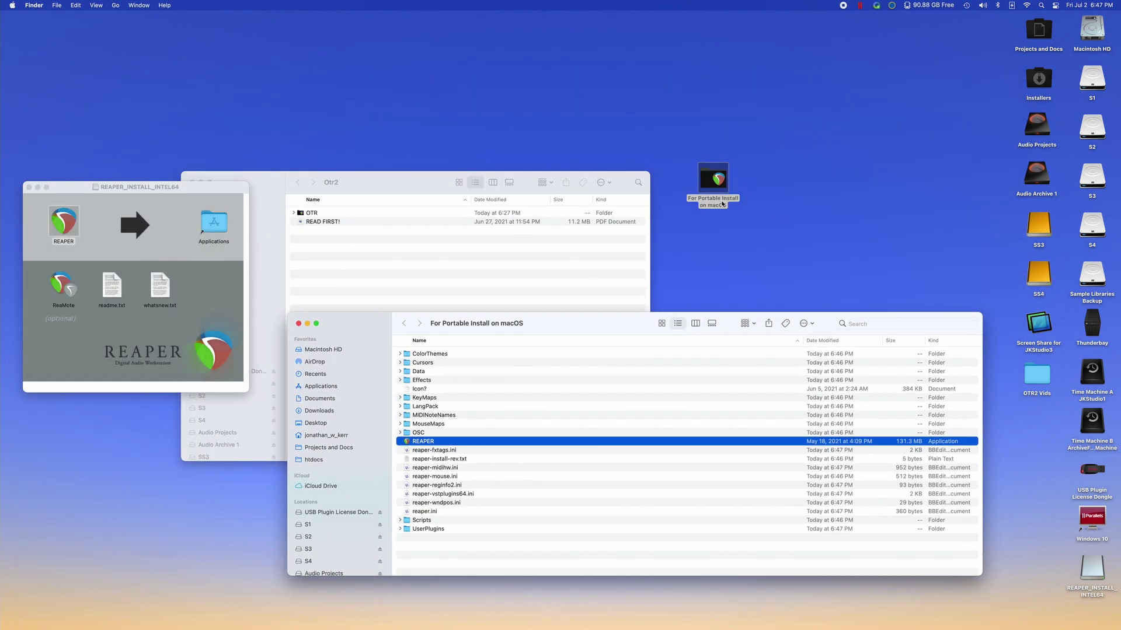
{"action": "left_click", "coordinate": [325, 242]}
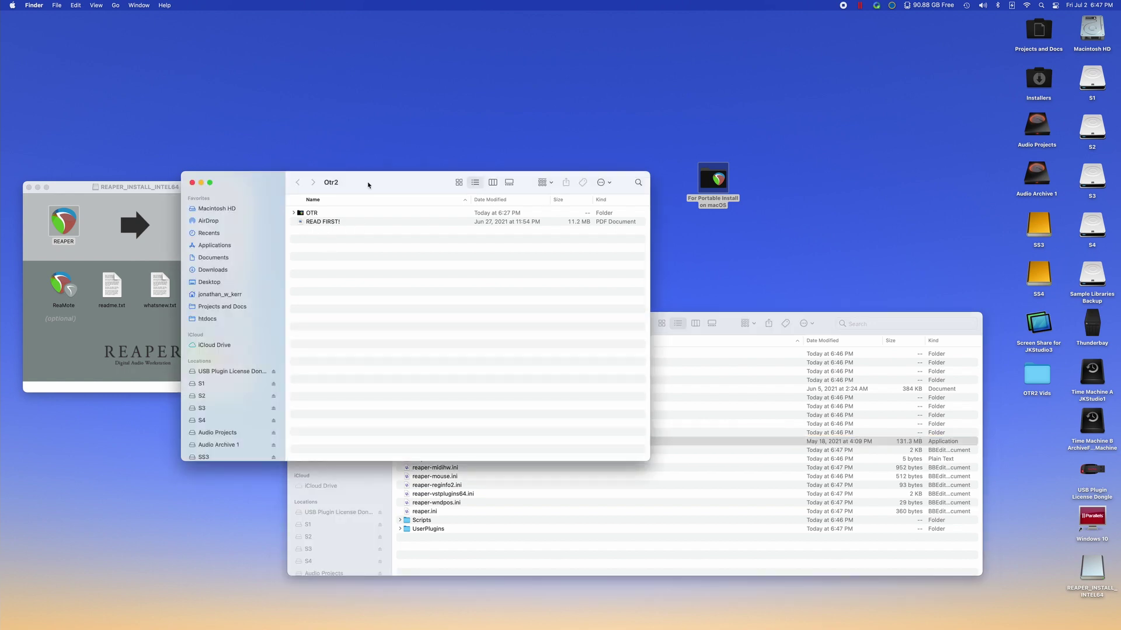
{"action": "left_click_drag", "start_coordinate": [368, 185], "coordinate": [339, 85]}
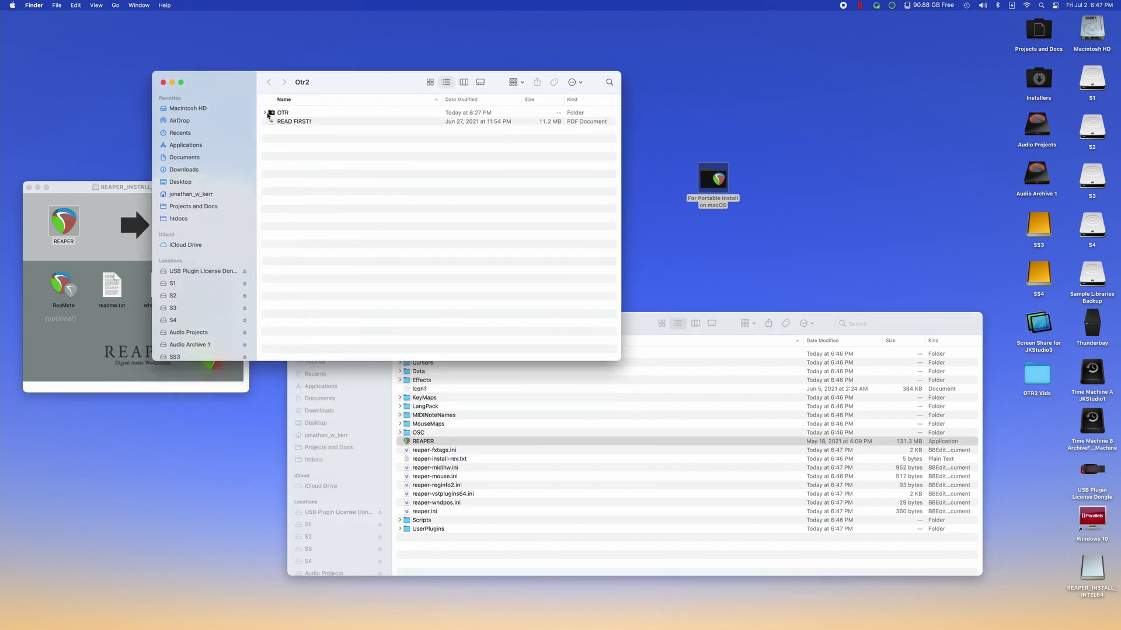
{"action": "left_click", "coordinate": [271, 115]}
{"action": "double_click", "coordinate": [271, 114]}
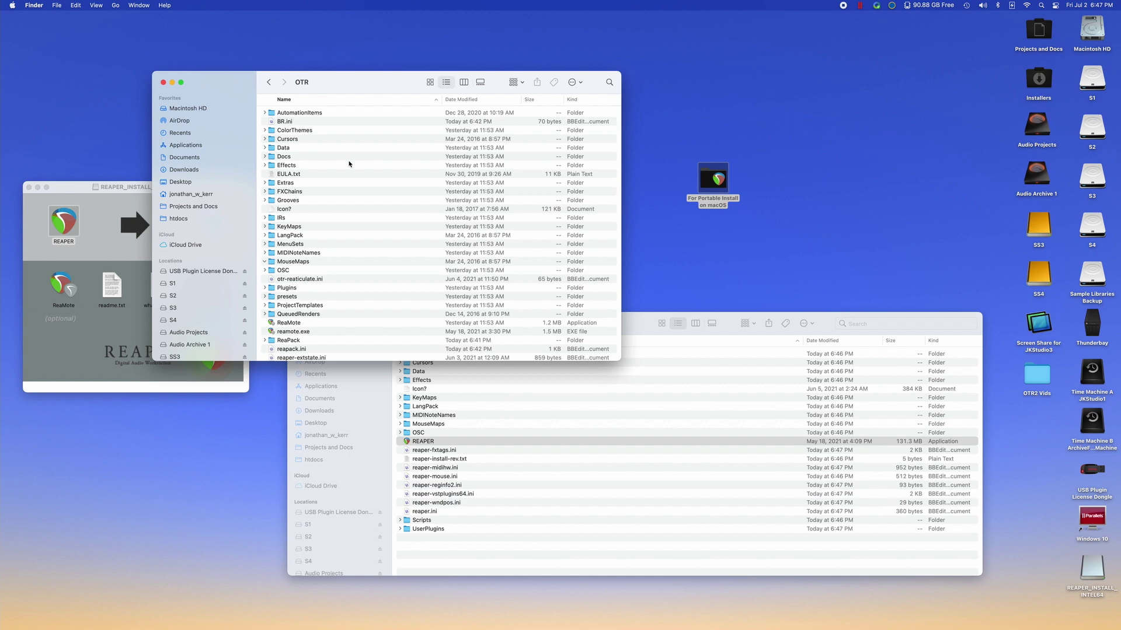
- Select all OTR items and move them into For Portable Install on macOS, replacing all conflicts
{"action": "left_click", "coordinate": [325, 167]}
{"action": "key", "text": "super+a"}
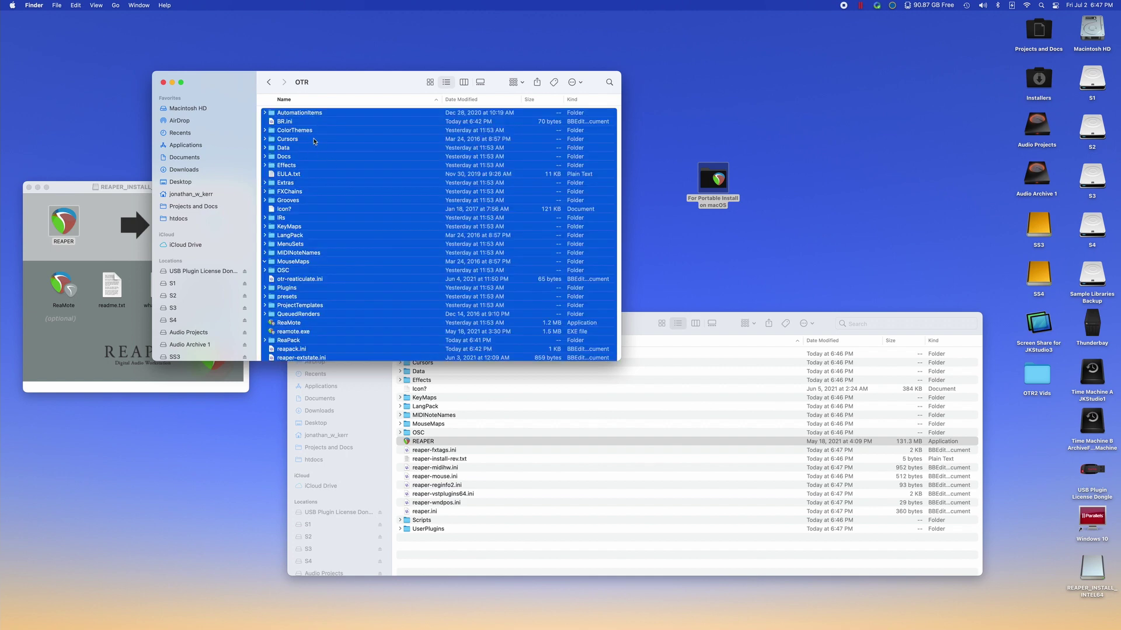
{"action": "left_click_drag", "start_coordinate": [295, 121], "coordinate": [671, 393]}
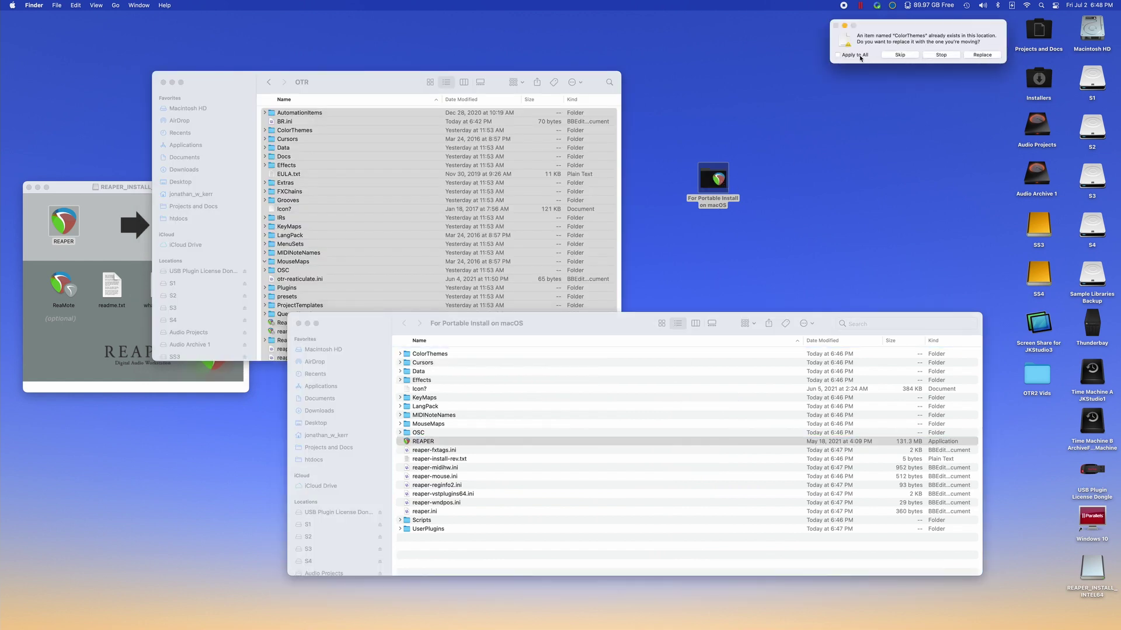
{"action": "left_click", "coordinate": [860, 56]}
{"action": "left_click", "coordinate": [981, 55]}
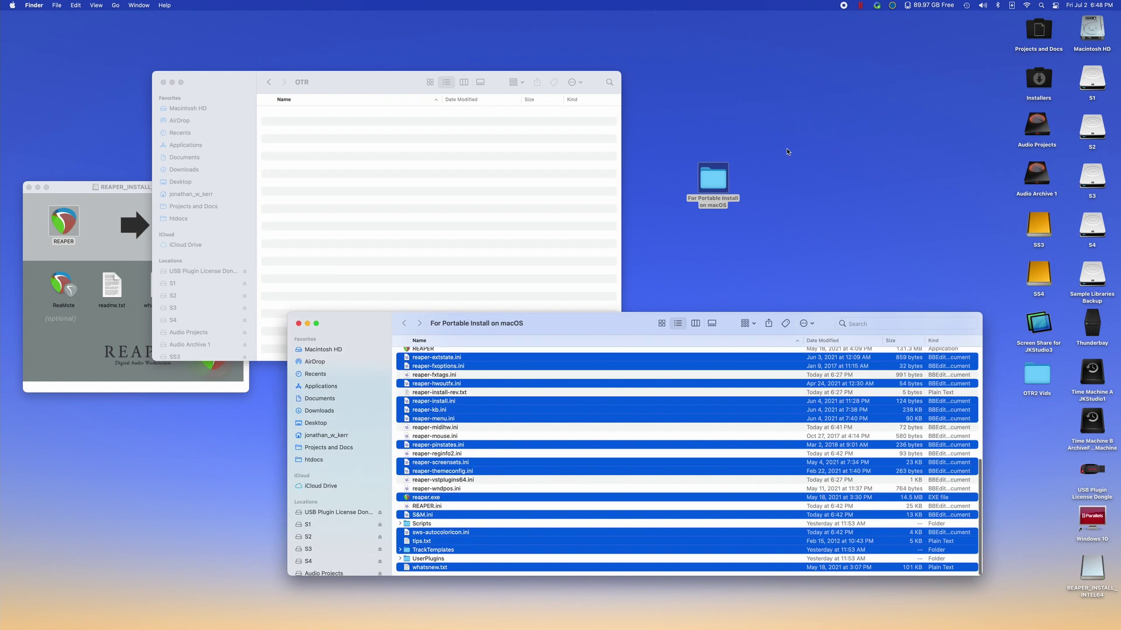
{"action": "left_click", "coordinate": [524, 375]}
{"action": "scroll", "coordinate": [520, 380], "scroll_direction": "up", "scroll_amount": 5}
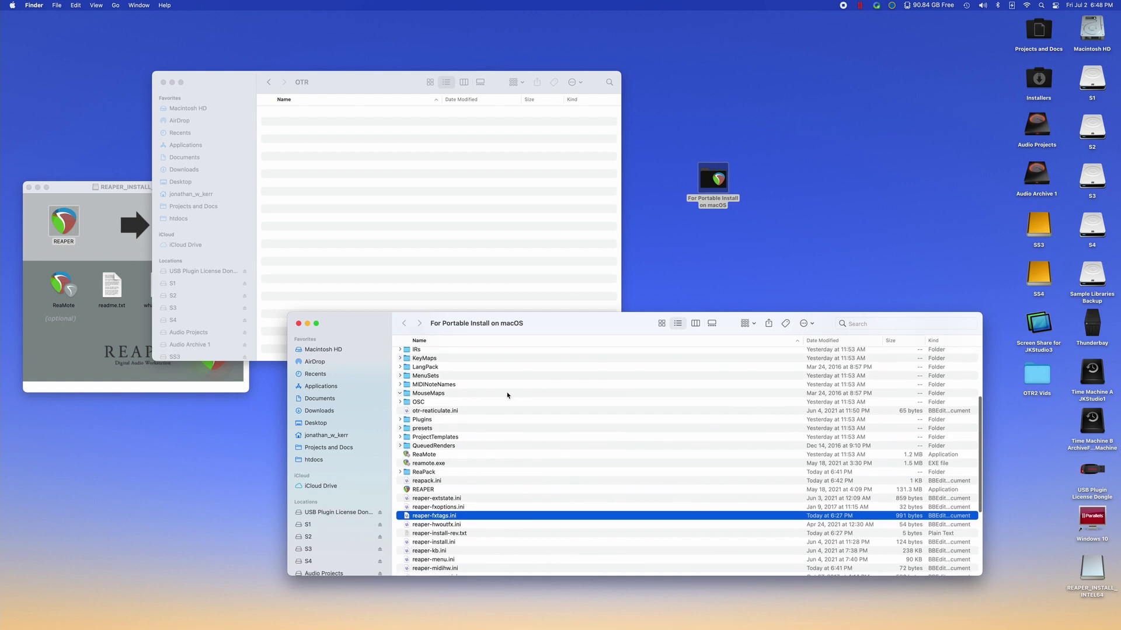
{"action": "scroll", "coordinate": [514, 388], "scroll_direction": "up", "scroll_amount": 3}
- Relaunch the portable REAPER, cancel the VST scan, and close the empty OTR window
{"action": "double_click", "coordinate": [438, 515]}
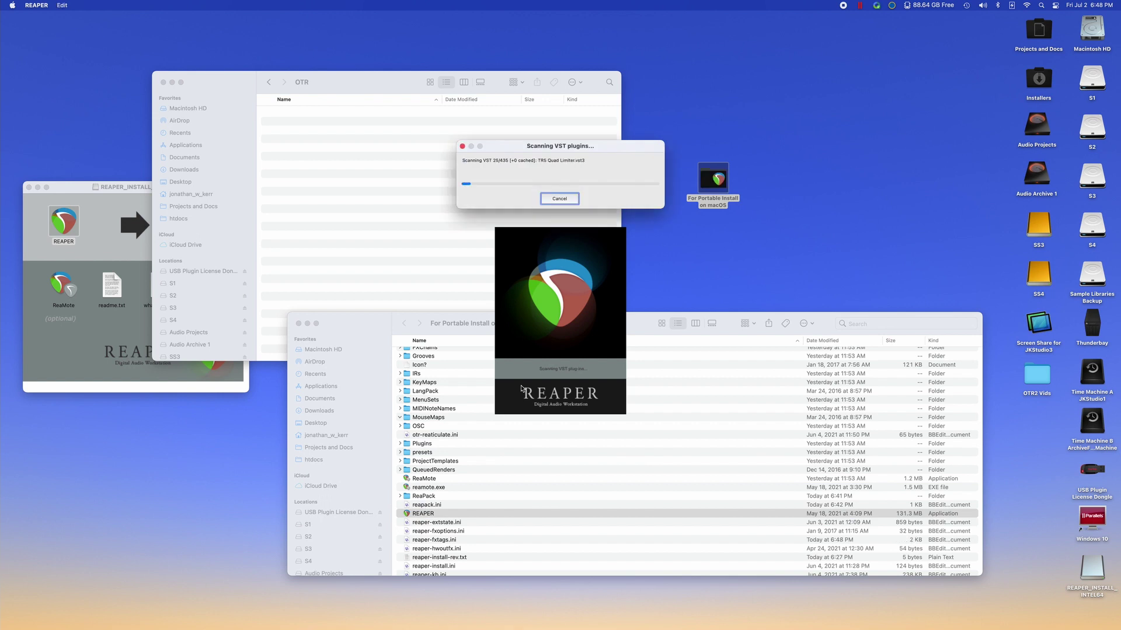
{"action": "left_click", "coordinate": [570, 199]}
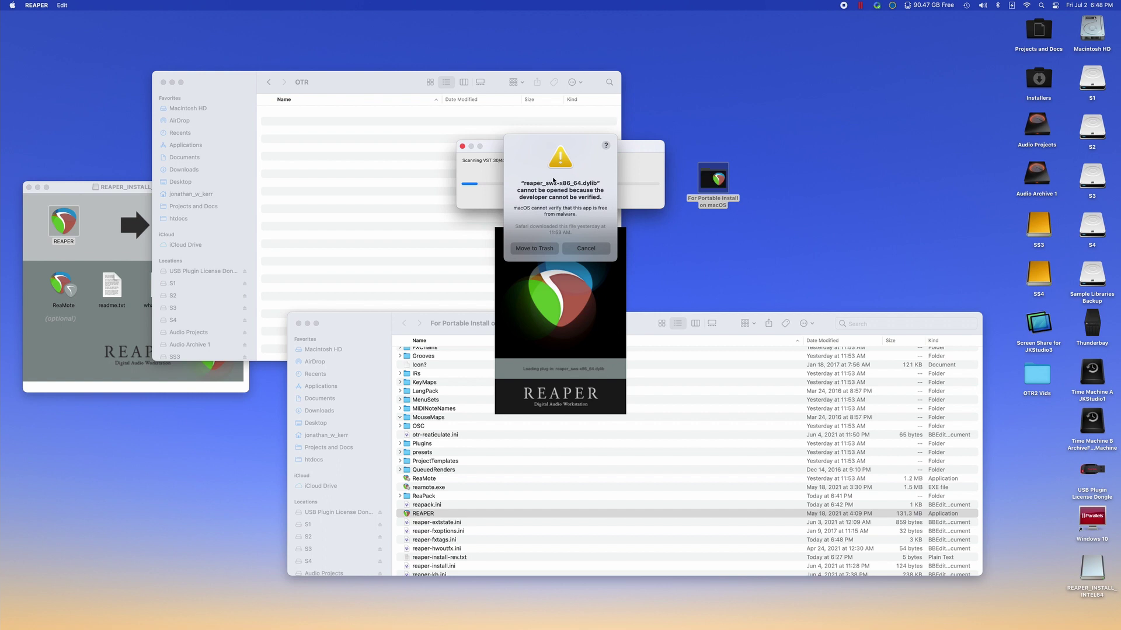
{"action": "left_click", "coordinate": [164, 82]}
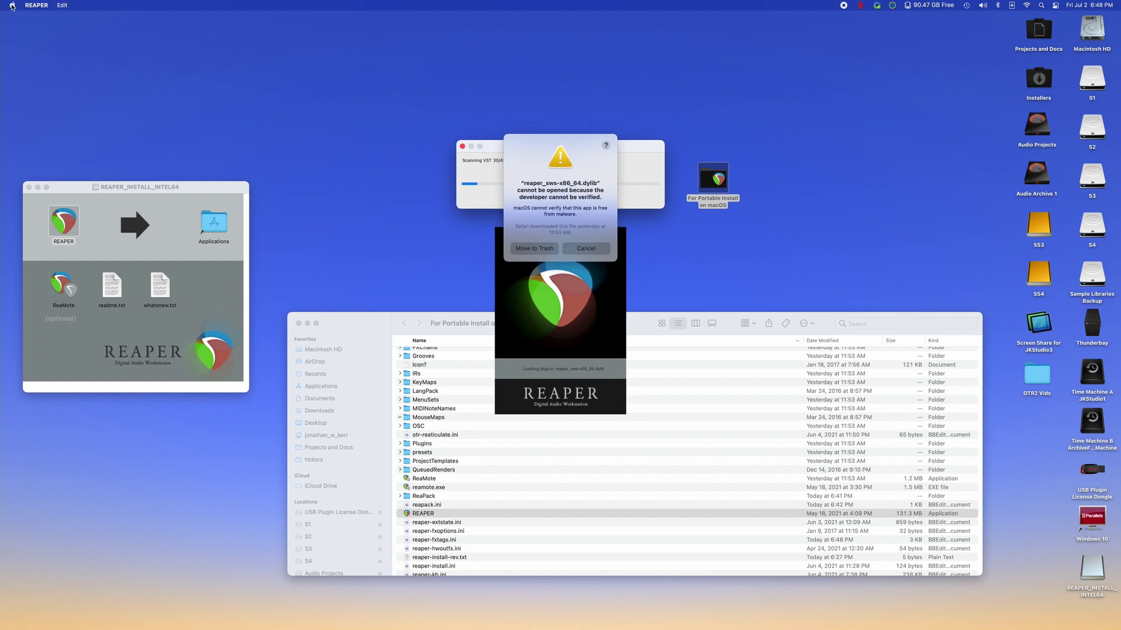
- In System Preferences > Security & Privacy, allow the blocked reaper_sws-x86_64.dylib plugin to run
{"action": "left_click", "coordinate": [83, 85]}
{"action": "left_click", "coordinate": [12, 5]}
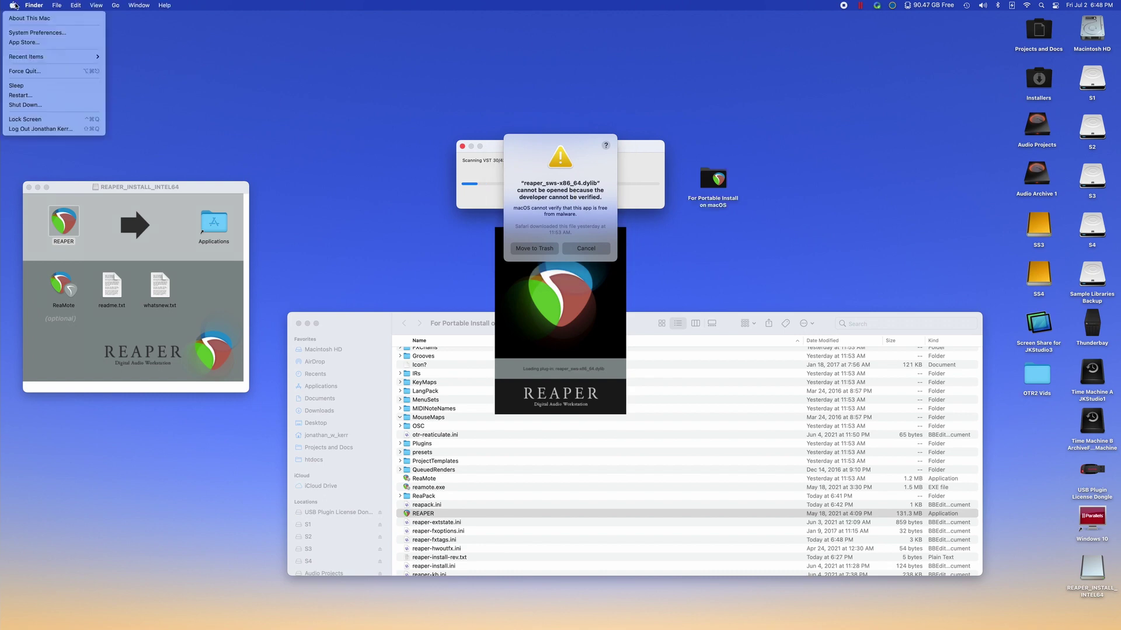
{"action": "left_click", "coordinate": [65, 33]}
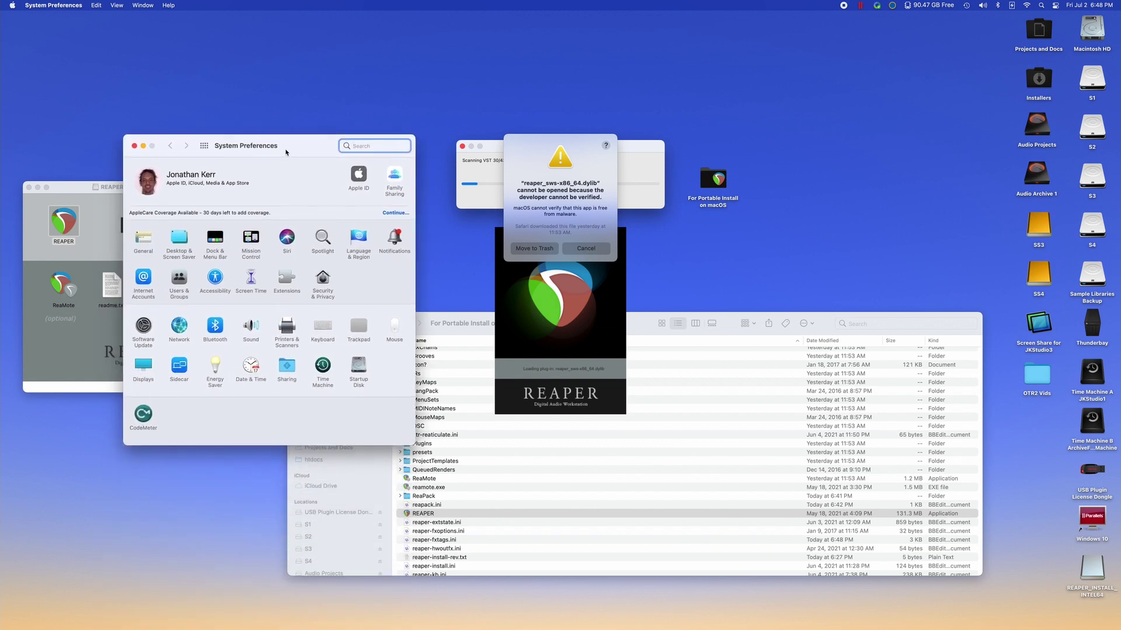
{"action": "left_click", "coordinate": [324, 279]}
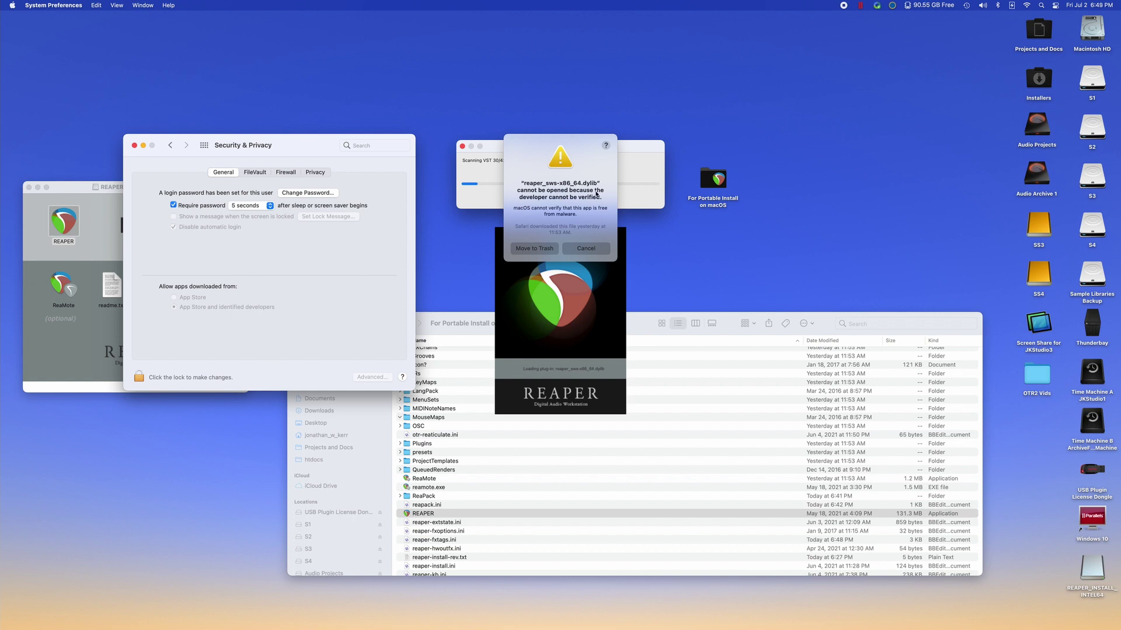
{"action": "left_click", "coordinate": [581, 249]}
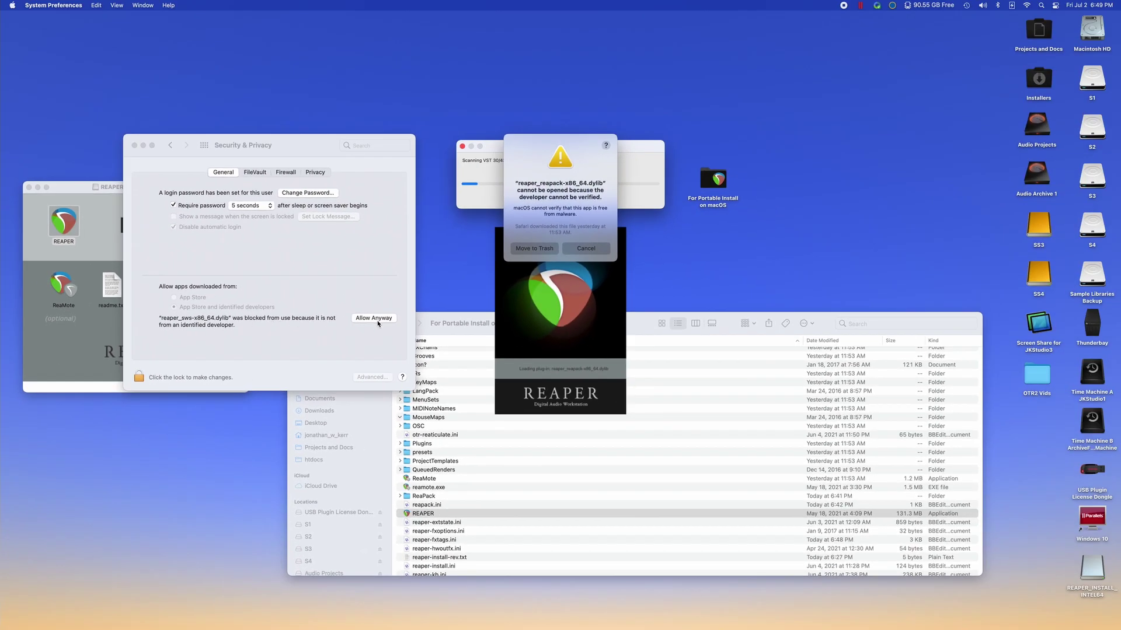
{"action": "left_click", "coordinate": [378, 320]}
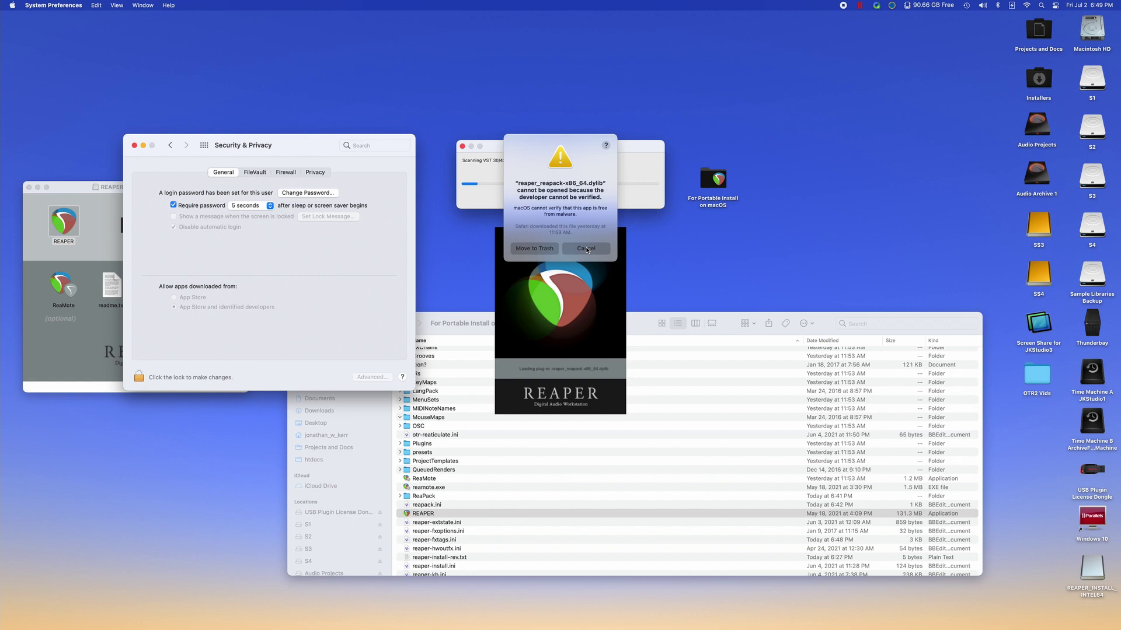
- Allow the blocked ReaPack plugin to load anyway and dismiss the missing SWS extension warning
{"action": "left_click", "coordinate": [586, 249]}
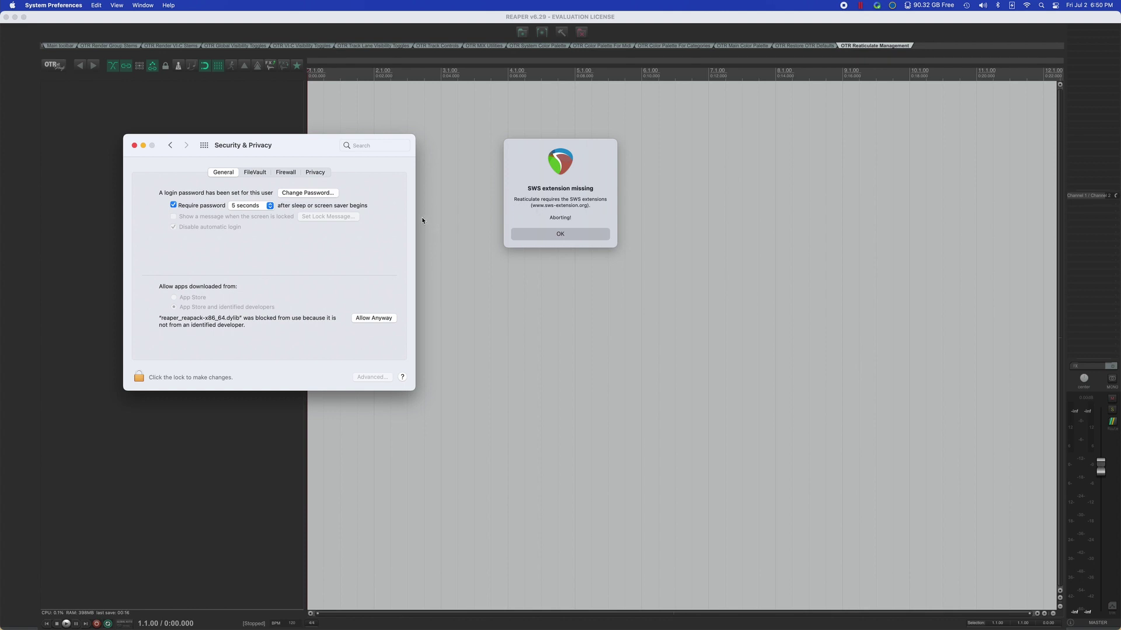
{"action": "left_click", "coordinate": [373, 318]}
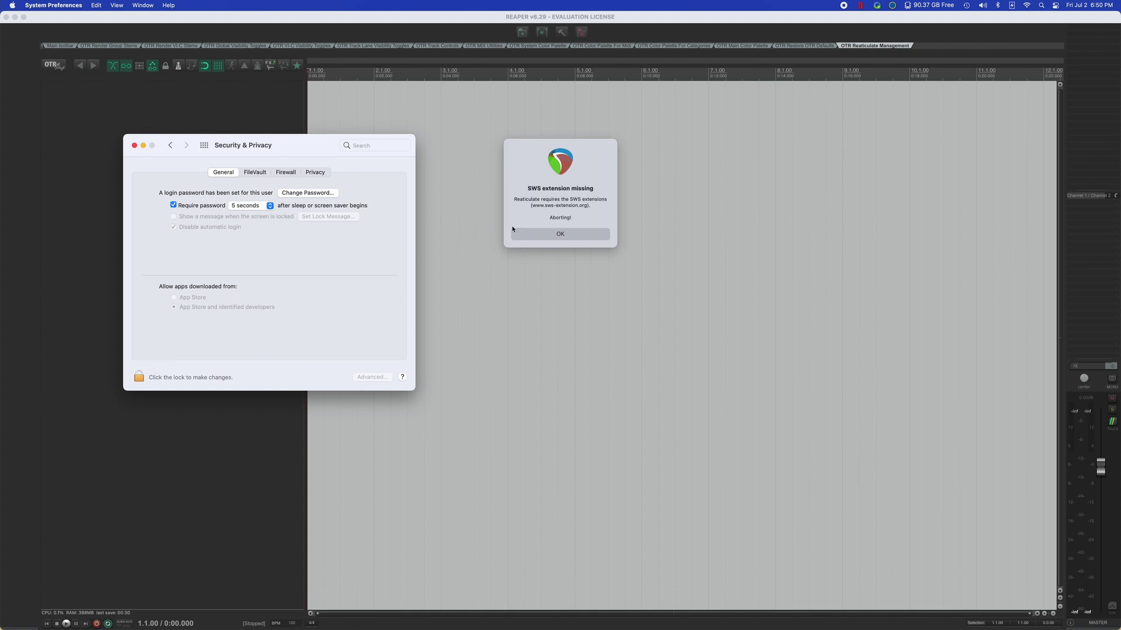
{"action": "left_click", "coordinate": [545, 232]}
- Quit REAPER without saving the empty project
{"action": "left_click", "coordinate": [37, 6]}
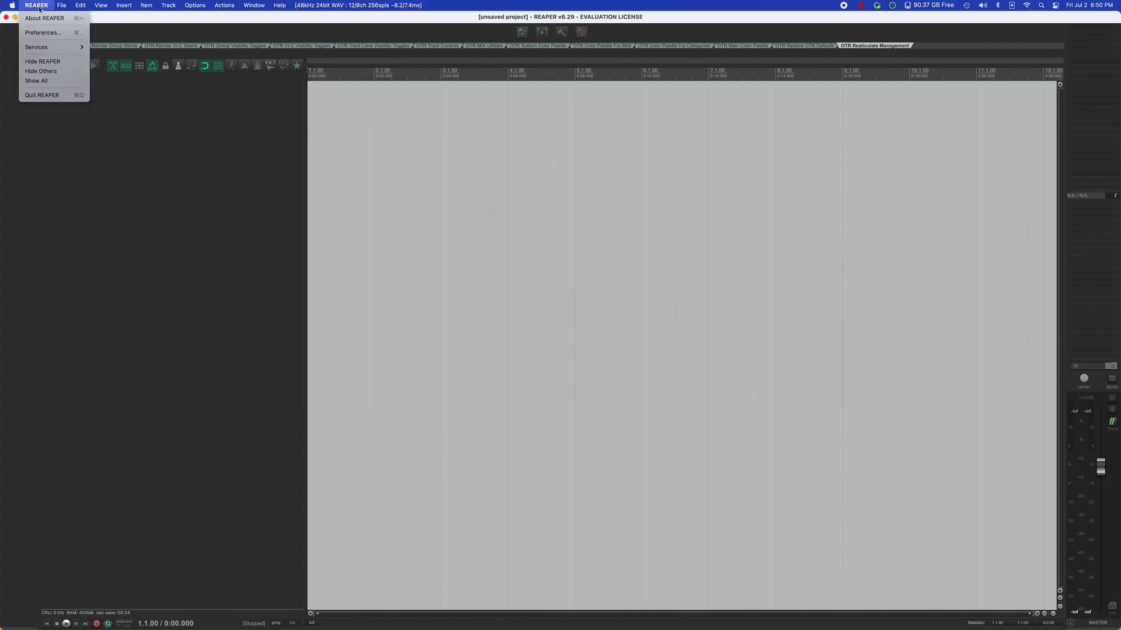
{"action": "left_click", "coordinate": [42, 95]}
{"action": "left_click", "coordinate": [565, 227]}
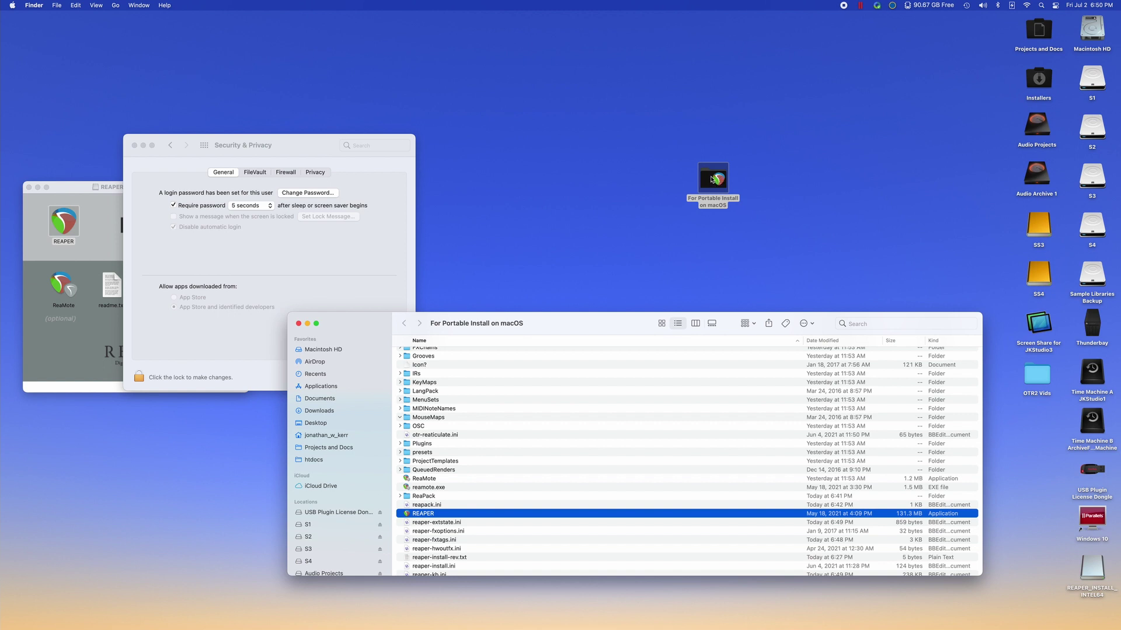
- Relaunch the portable REAPER from its install folder and skip the VST plugin scan
{"action": "left_click_drag", "start_coordinate": [531, 323], "coordinate": [536, 188]}
{"action": "double_click", "coordinate": [470, 379]}
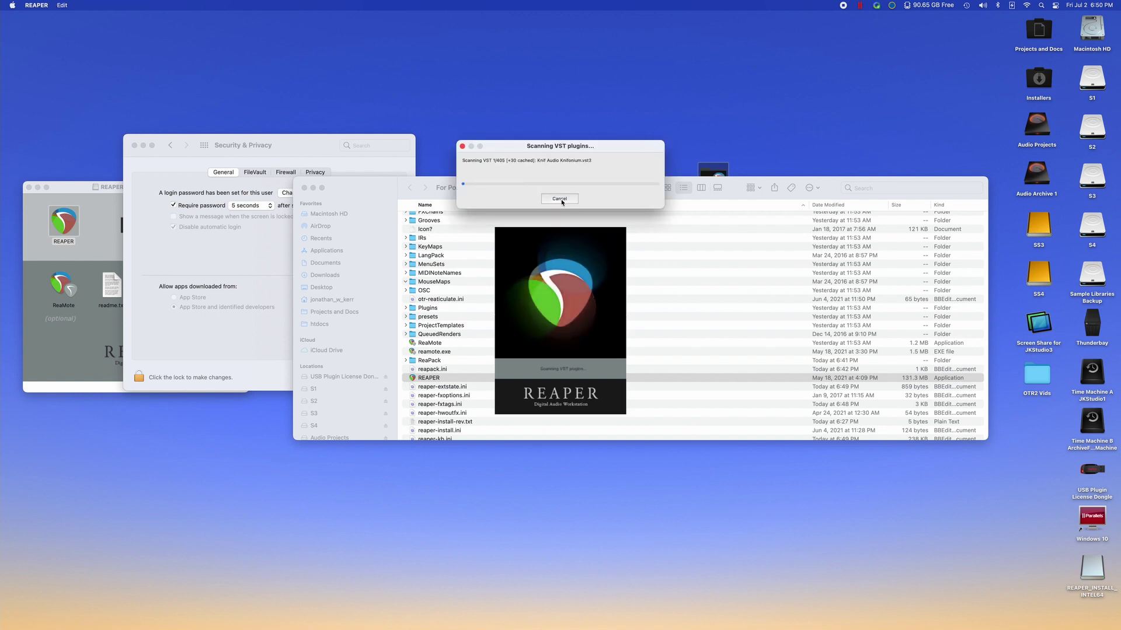
{"action": "left_click", "coordinate": [560, 199]}
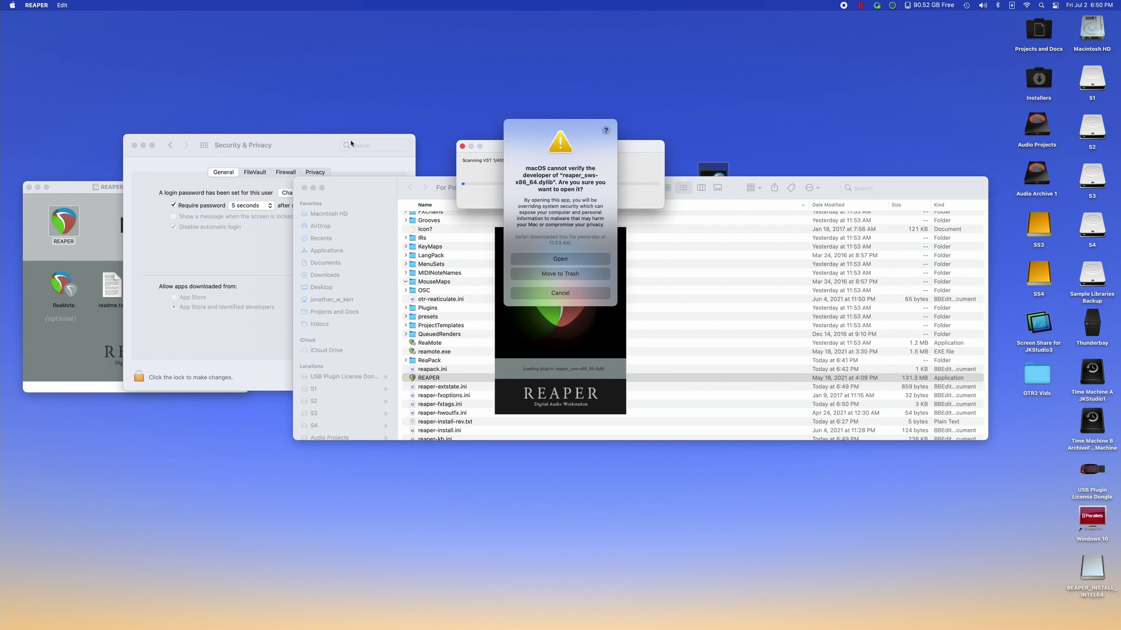
- Approve opening the SWS extension and ReaPack plugins so REAPER finishes loading
{"action": "left_click", "coordinate": [298, 144]}
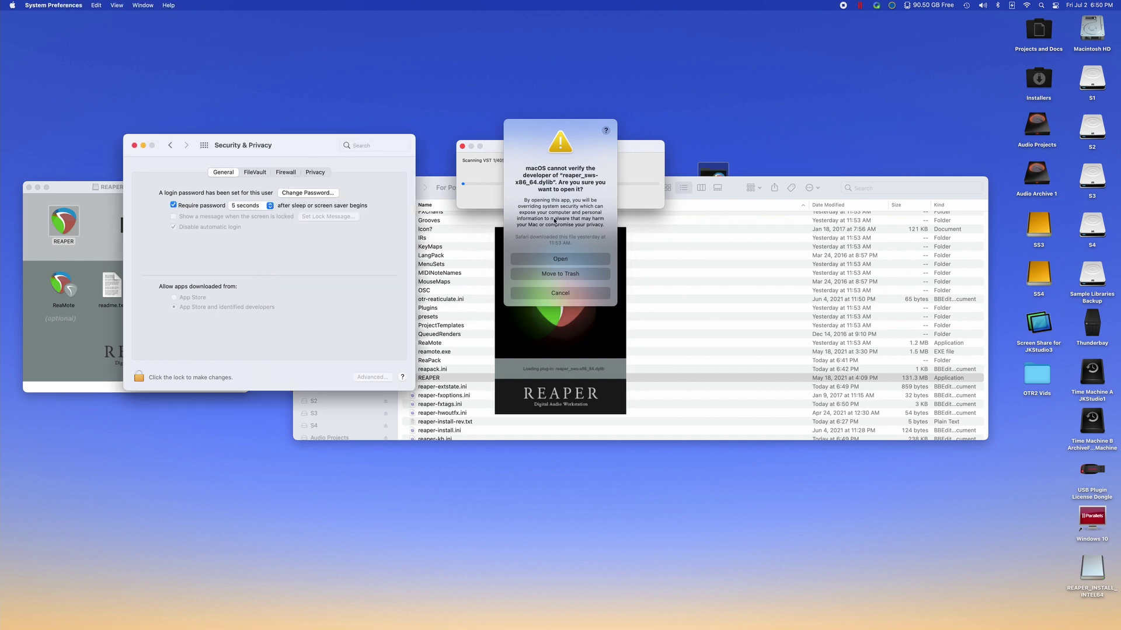
{"action": "left_click", "coordinate": [561, 260]}
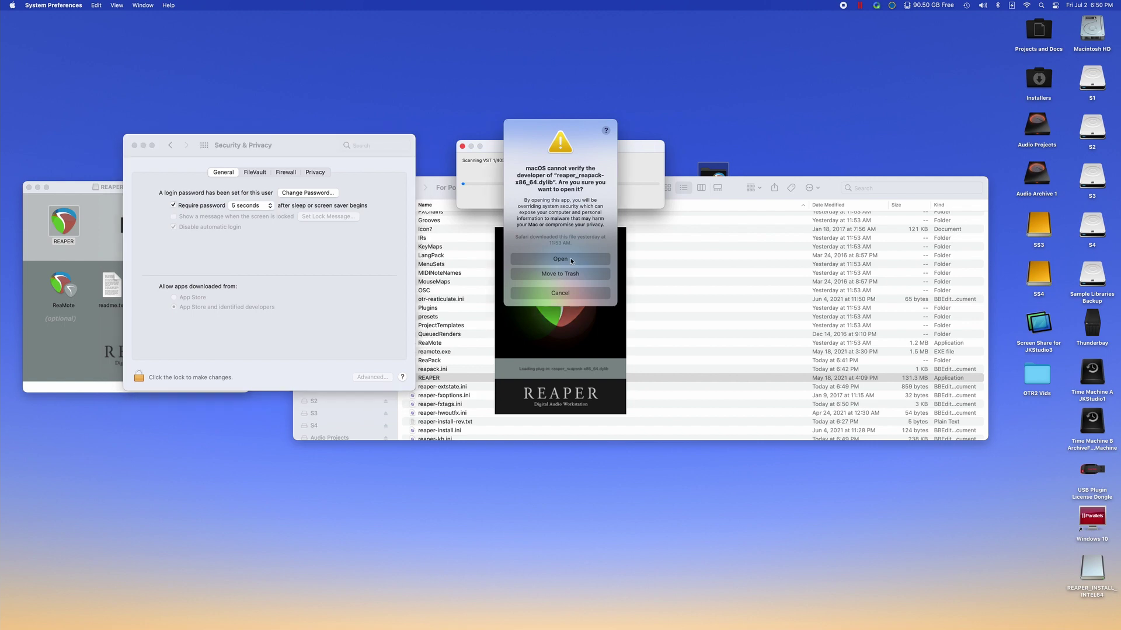
{"action": "left_click", "coordinate": [571, 261]}
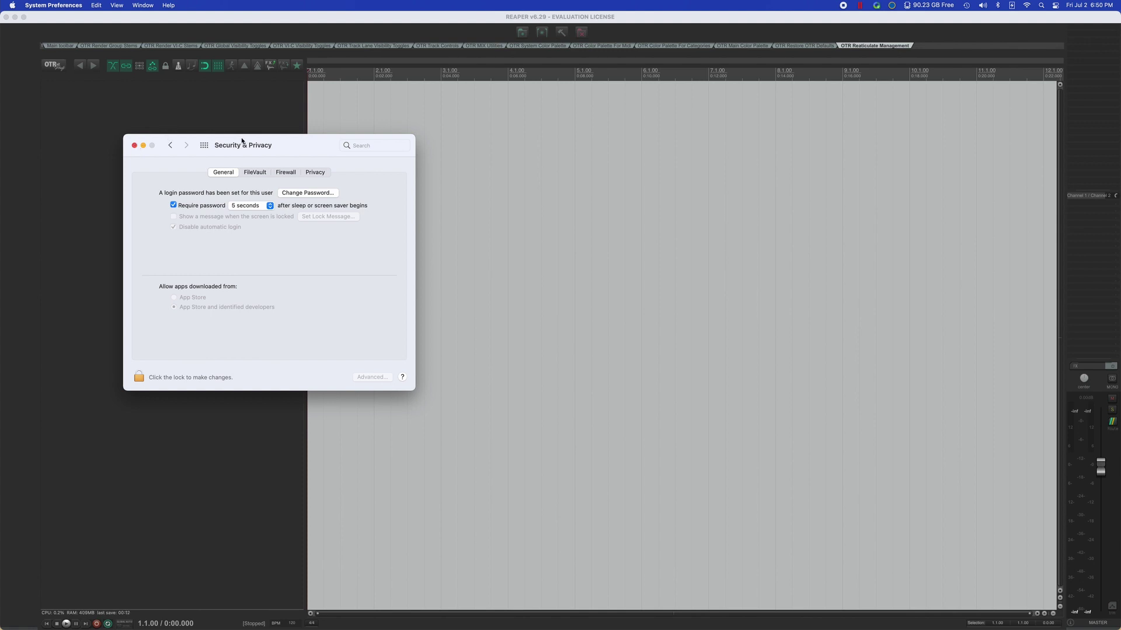
- Close the Security & Privacy window, leaving REAPER running with the OTR template
{"action": "left_click", "coordinate": [135, 145]}
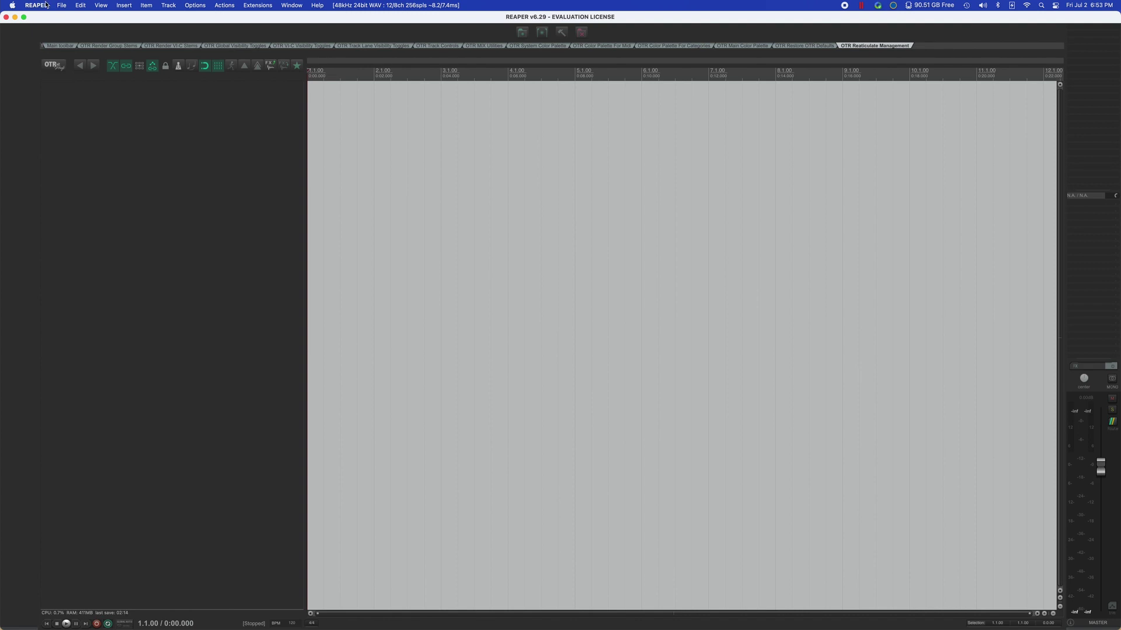
- Quit REAPER and narrow the portable install folder window
{"action": "left_click", "coordinate": [46, 3]}
{"action": "left_click", "coordinate": [42, 94]}
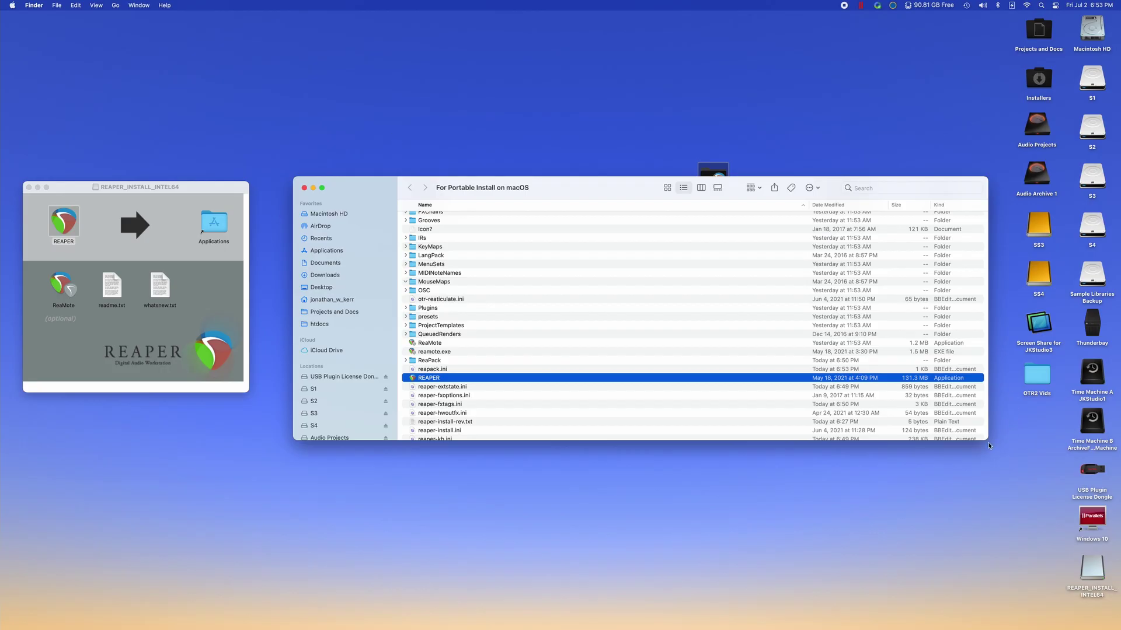
{"action": "left_click_drag", "start_coordinate": [989, 446], "coordinate": [818, 445]}
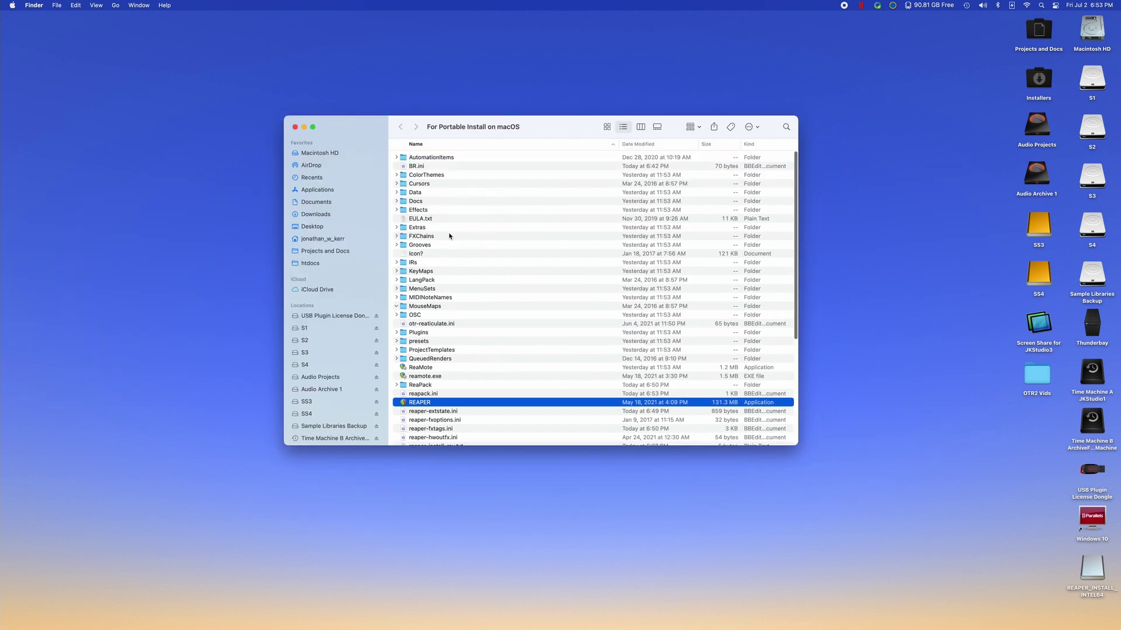
- Open Extras > Kontakt Output Presets and expand the 6.5.3 folder to reveal its two .cfg presets
{"action": "double_click", "coordinate": [428, 228]}
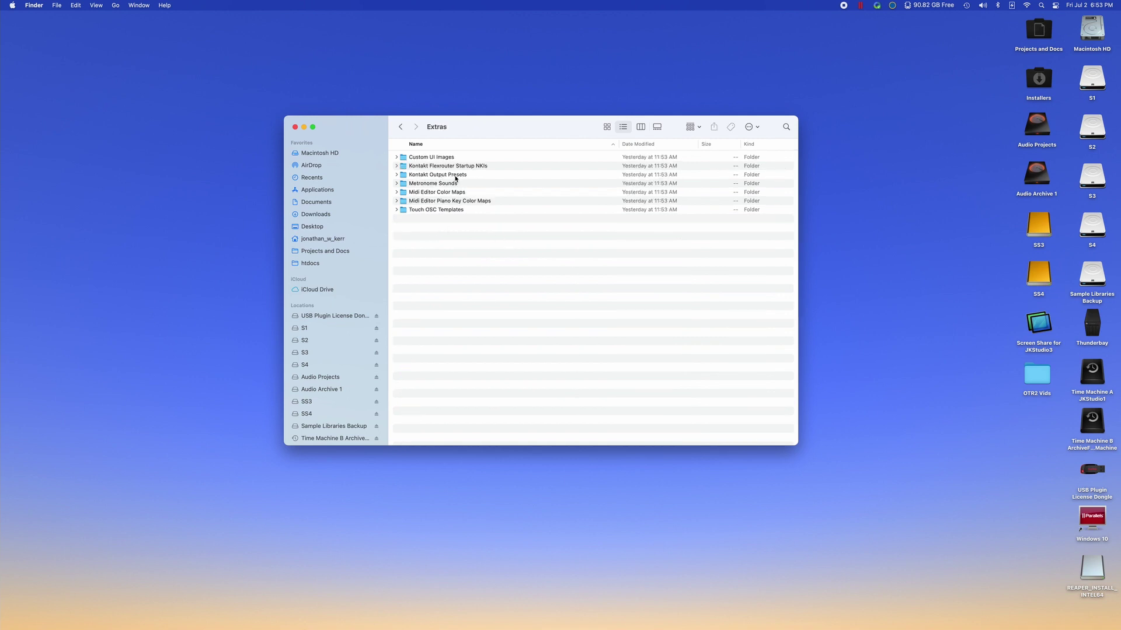
{"action": "double_click", "coordinate": [462, 175]}
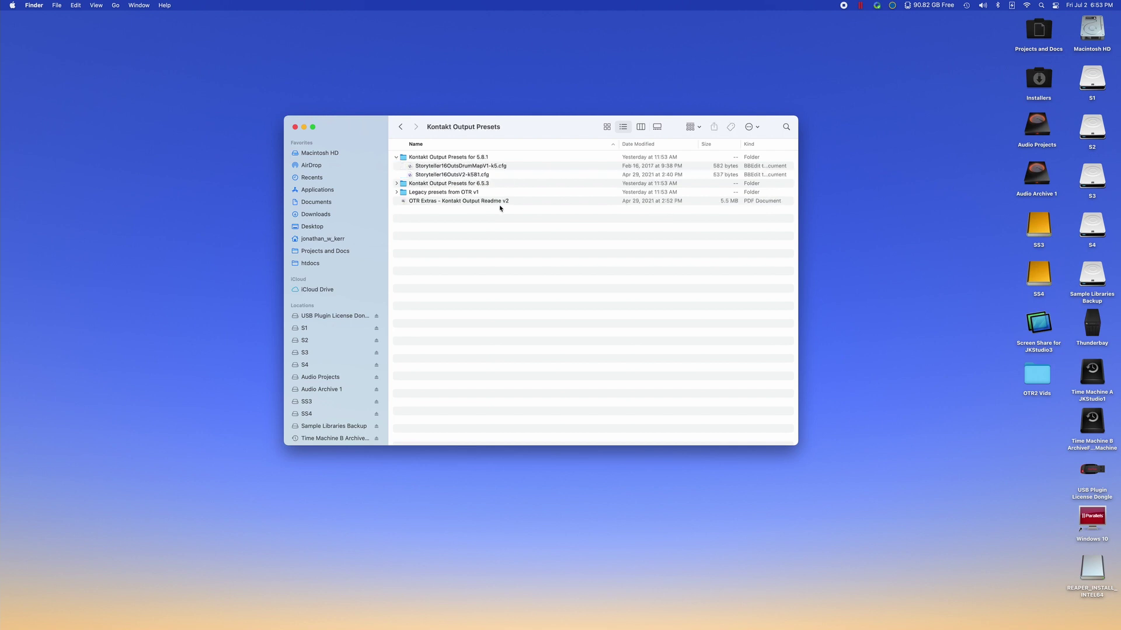
{"action": "left_click", "coordinate": [396, 157]}
{"action": "left_click", "coordinate": [490, 157]}
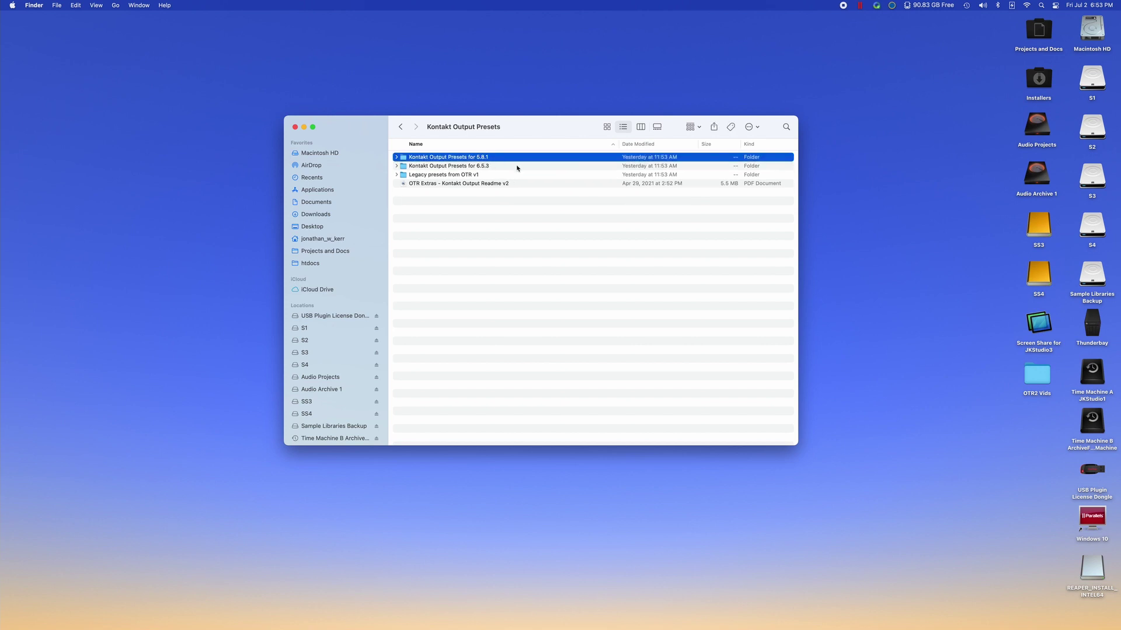
{"action": "left_click", "coordinate": [482, 167]}
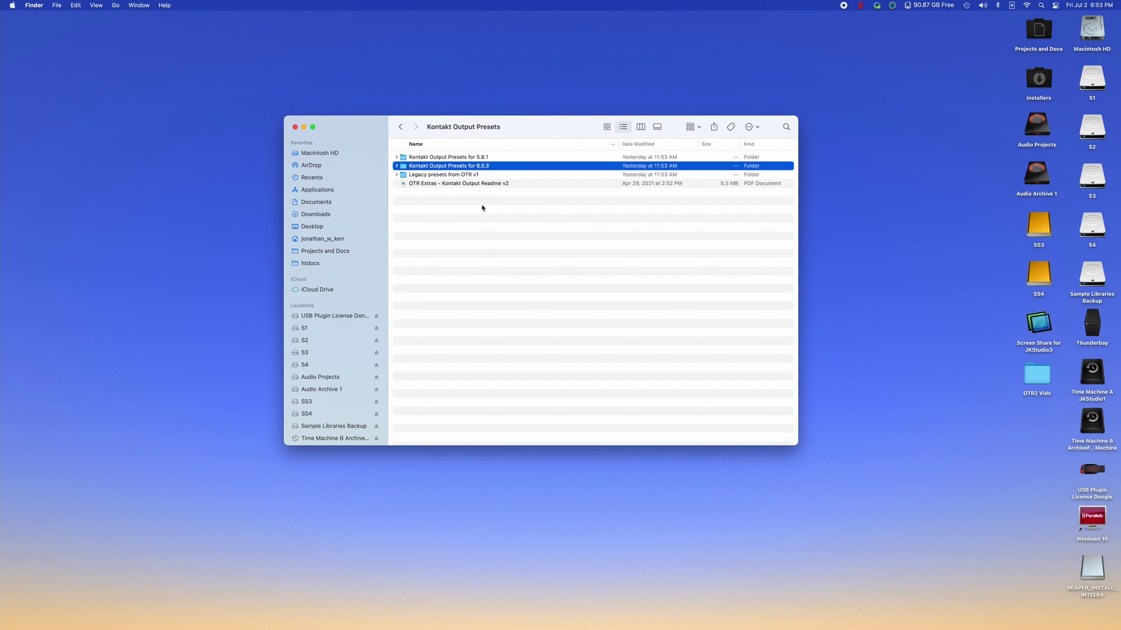
{"action": "key", "text": "Right"}
{"action": "key", "text": "Down"}
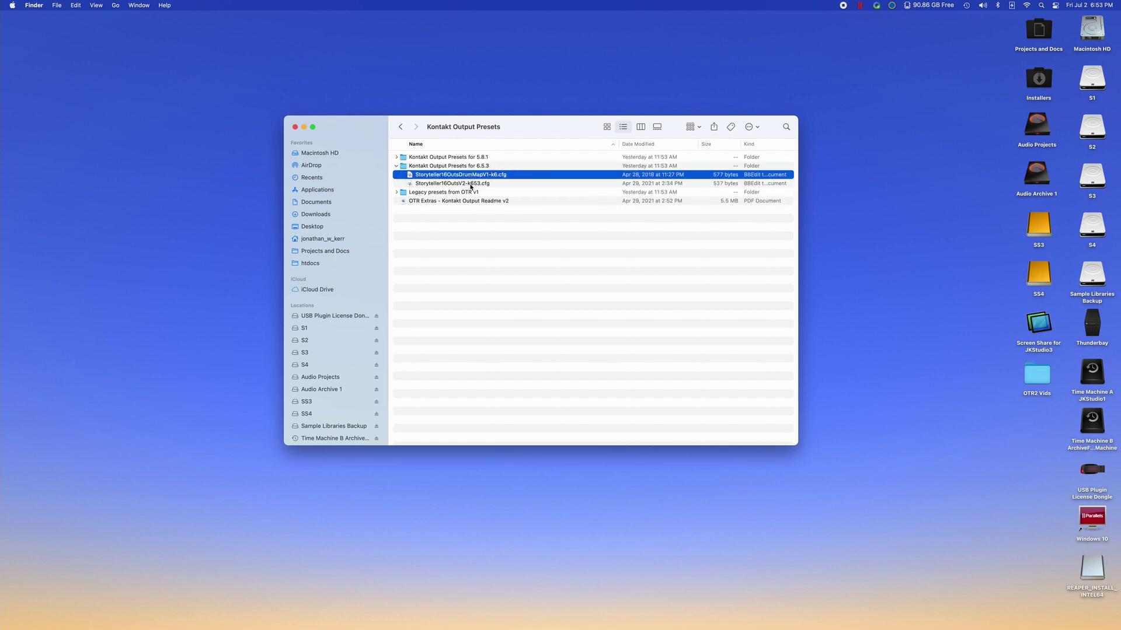
{"action": "left_click", "coordinate": [471, 184], "text": "shift"}
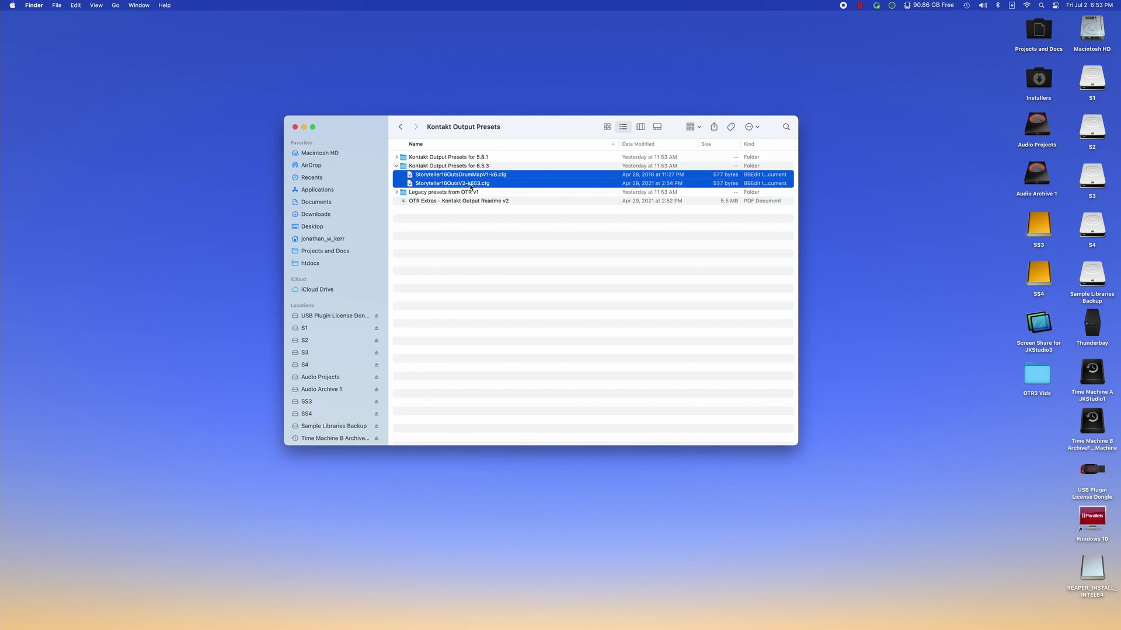
{"action": "left_click", "coordinate": [474, 263]}
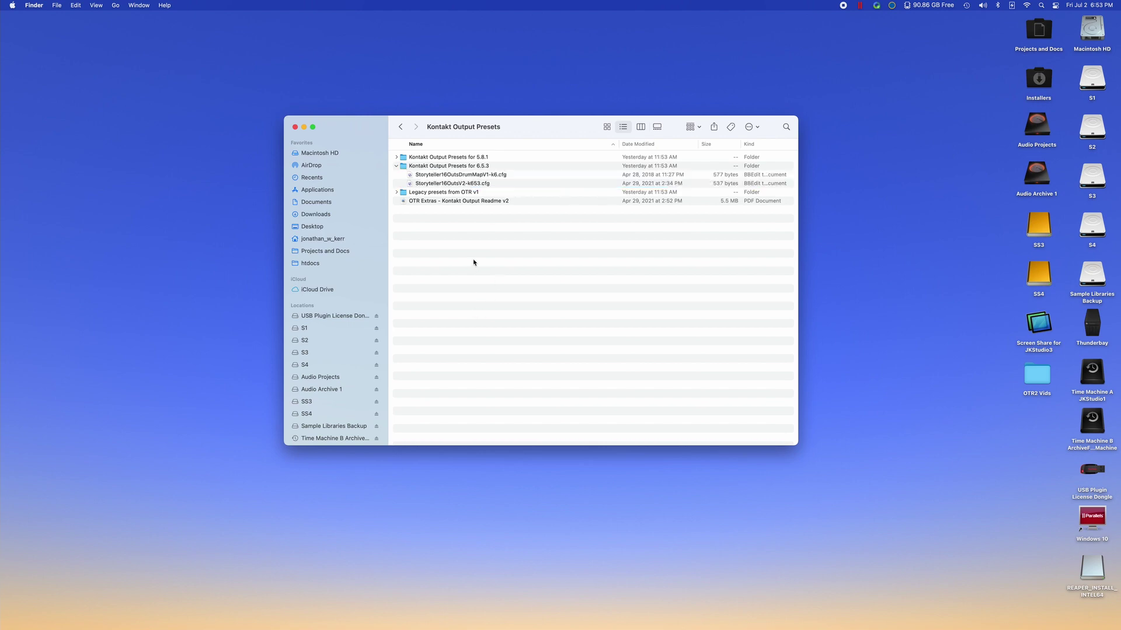
- Collapse the 6.5.3 folder and open a second Finder window at the home folder
{"action": "left_click", "coordinate": [397, 166]}
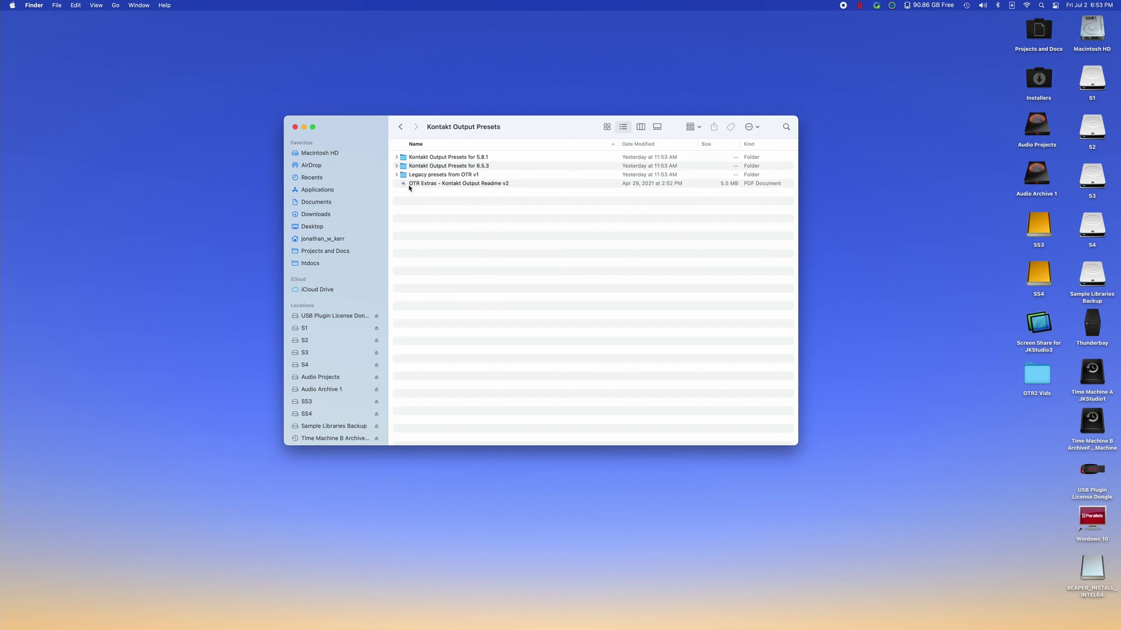
{"action": "left_click", "coordinate": [57, 5]}
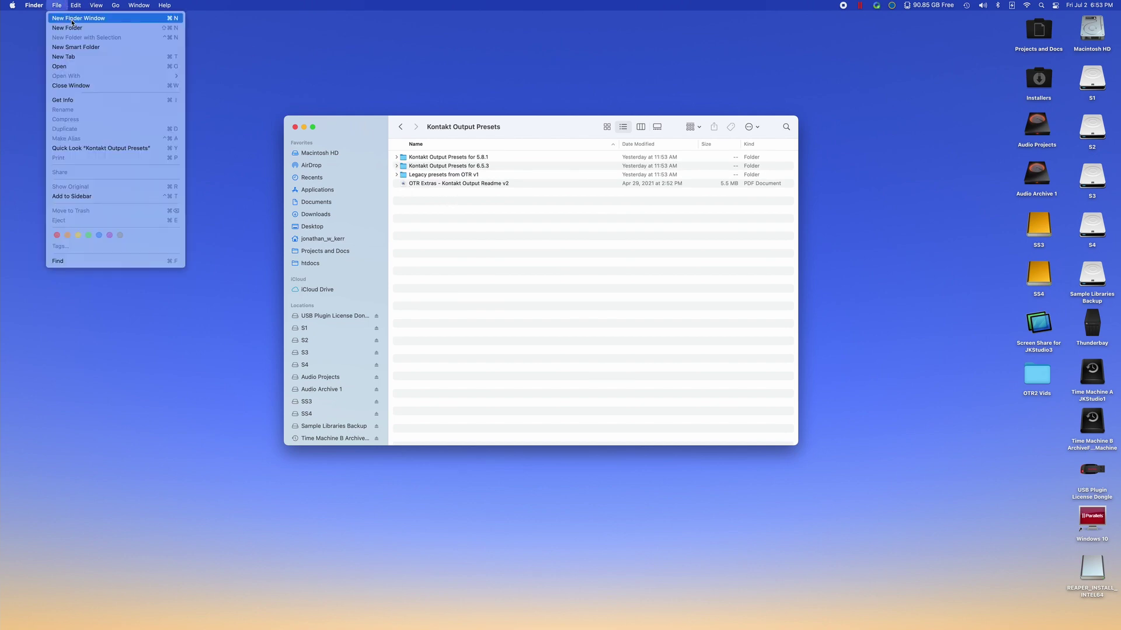
{"action": "left_click", "coordinate": [66, 18]}
{"action": "left_click_drag", "start_coordinate": [722, 168], "coordinate": [208, 176]}
{"action": "left_click_drag", "start_coordinate": [489, 358], "coordinate": [416, 471]}
{"action": "left_click", "coordinate": [140, 207]}
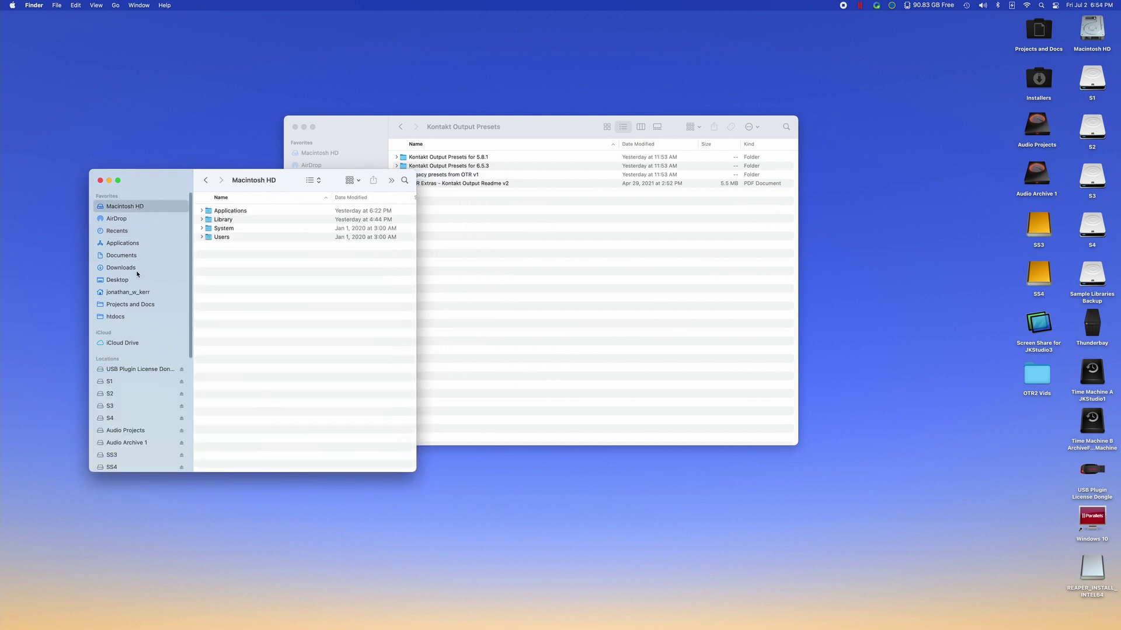
{"action": "left_click", "coordinate": [137, 292]}
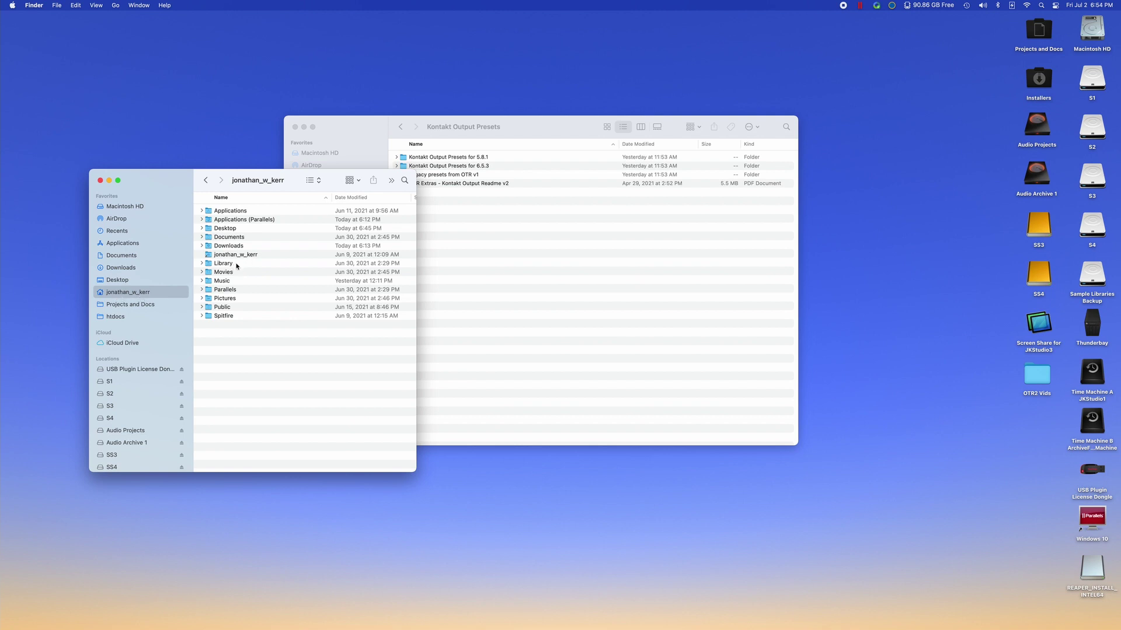
- Navigate Library > Application Support > Native Instruments > Kontakt > default > Output Section Presets
{"action": "double_click", "coordinate": [236, 264]}
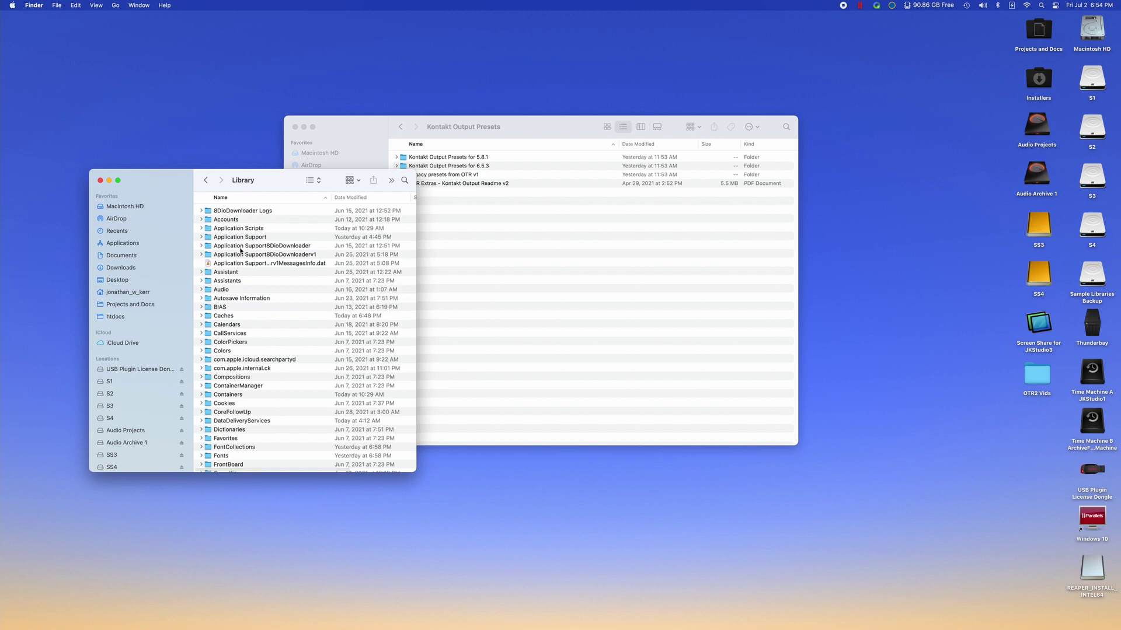
{"action": "double_click", "coordinate": [260, 239]}
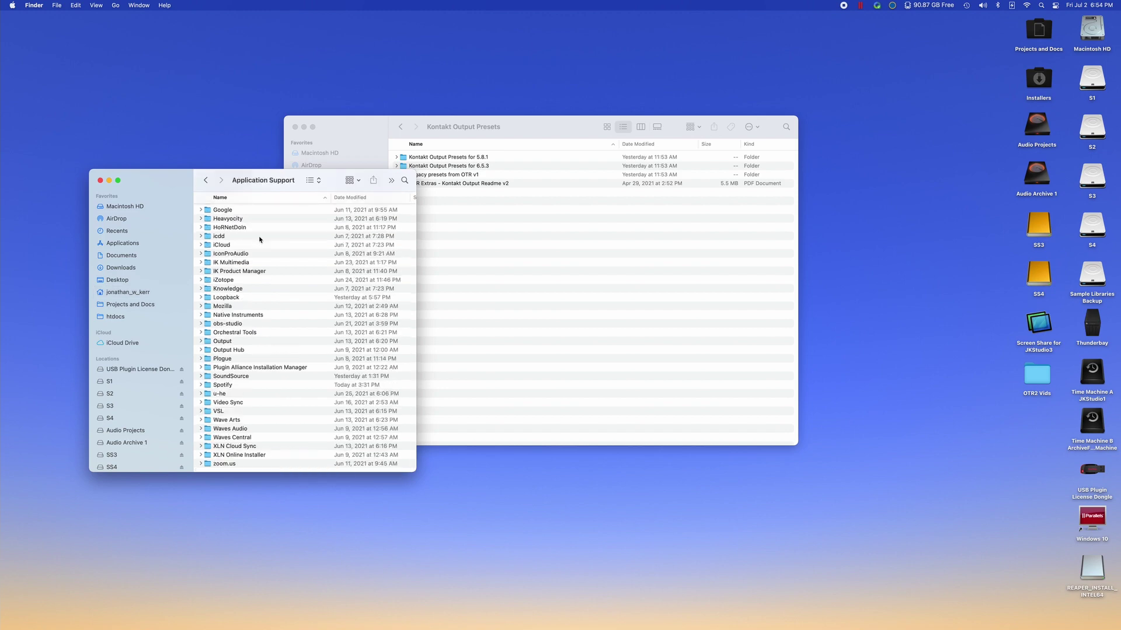
{"action": "scroll", "coordinate": [265, 248], "scroll_direction": "down", "scroll_amount": 5}
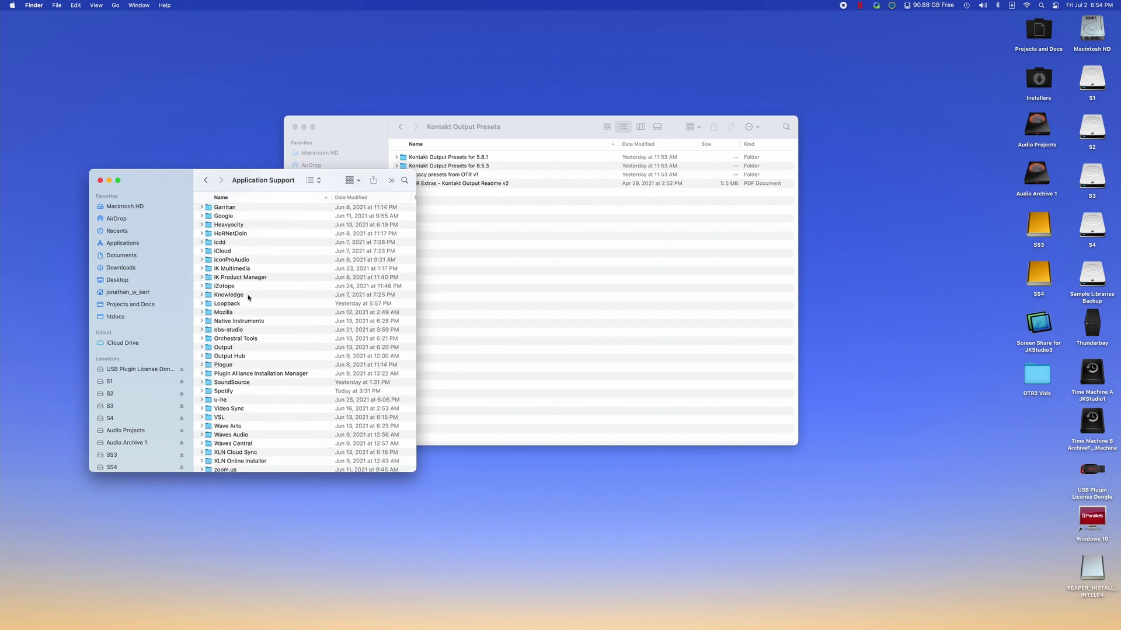
{"action": "double_click", "coordinate": [252, 321]}
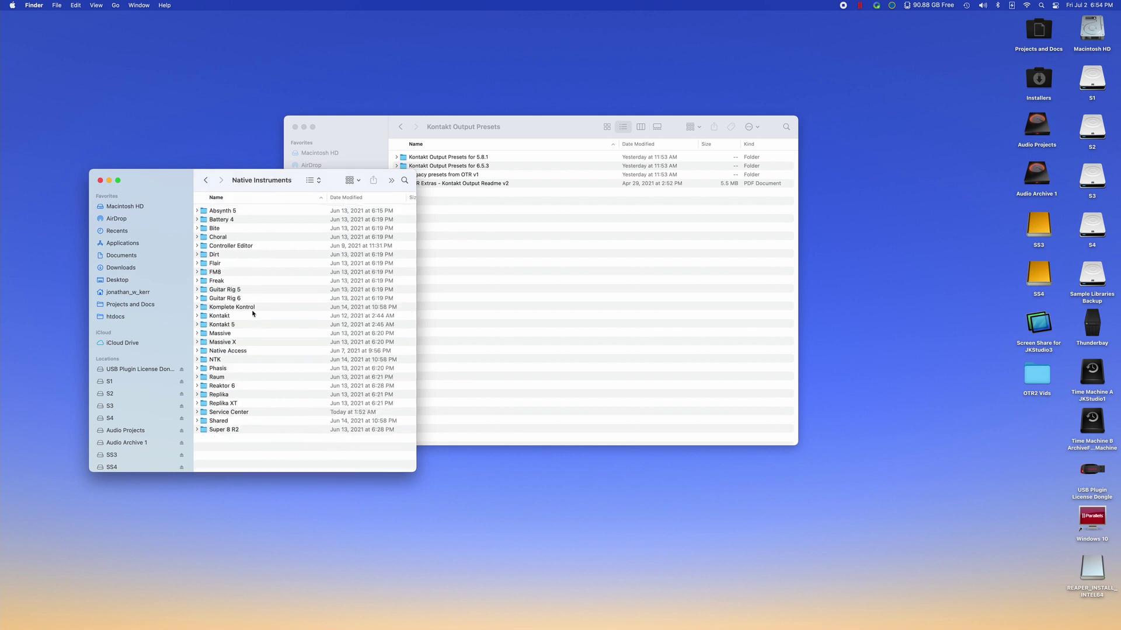
{"action": "left_click", "coordinate": [249, 316]}
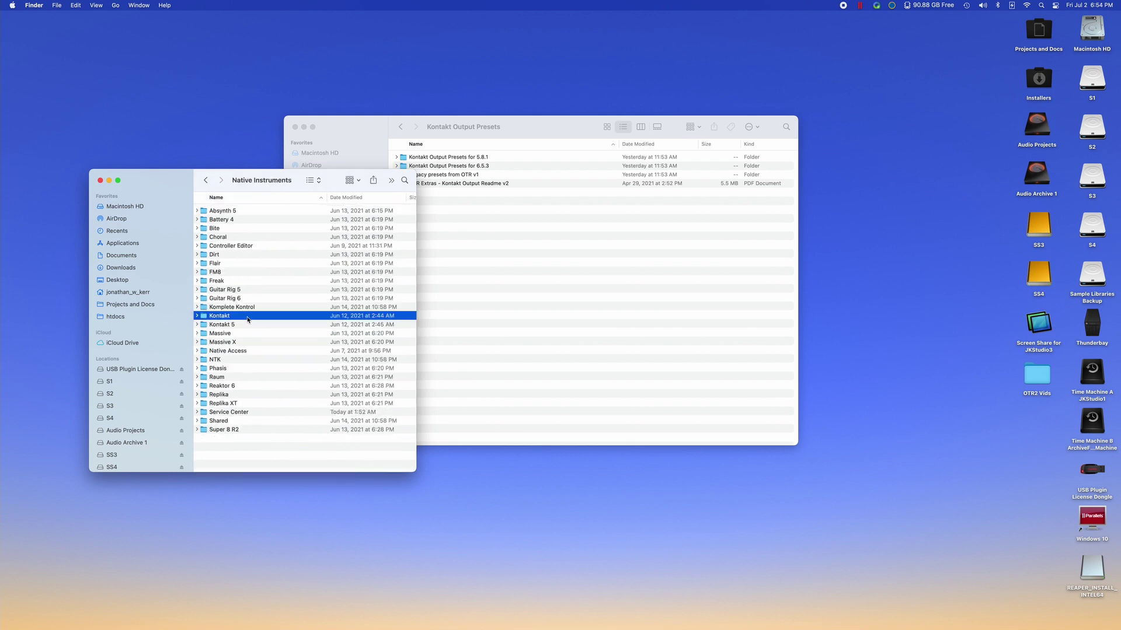
{"action": "left_click", "coordinate": [246, 327]}
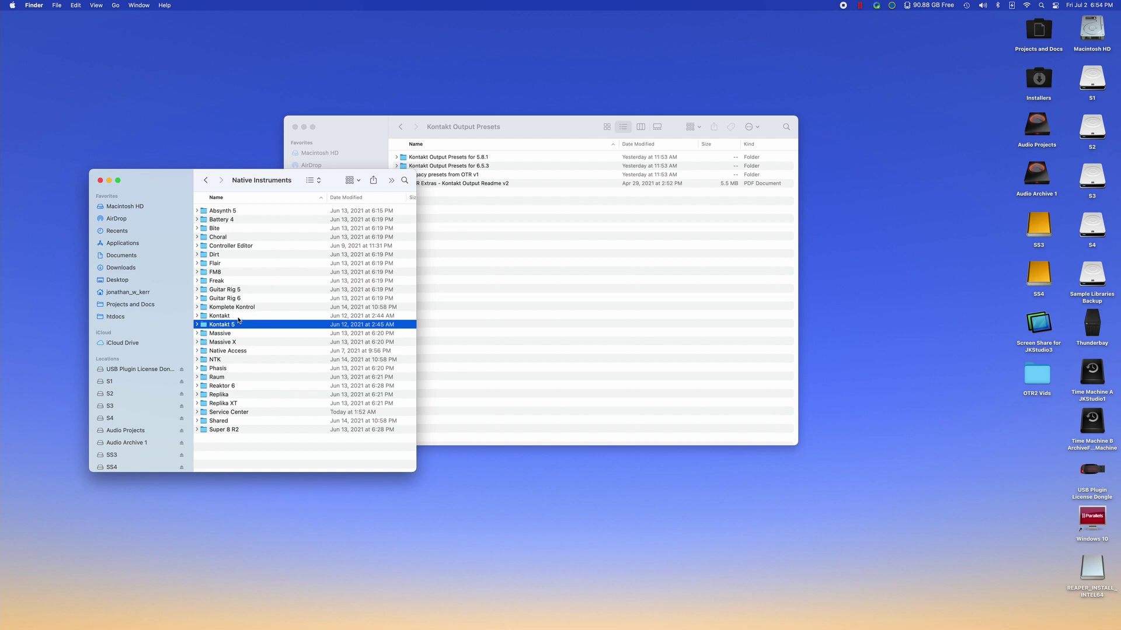
{"action": "left_click", "coordinate": [240, 318]}
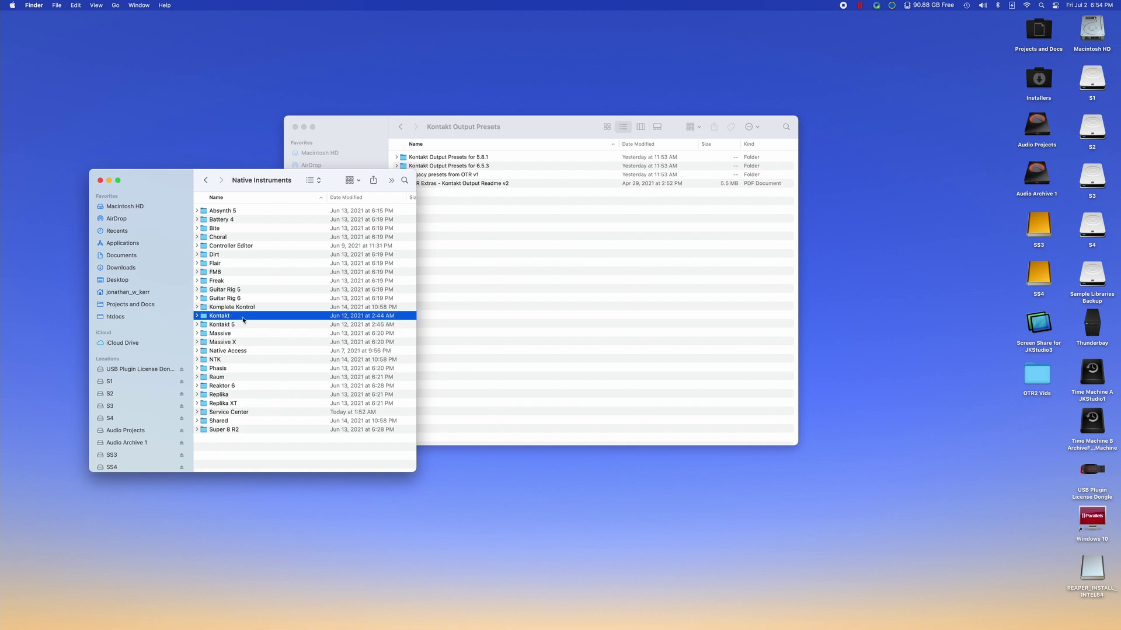
{"action": "double_click", "coordinate": [243, 318]}
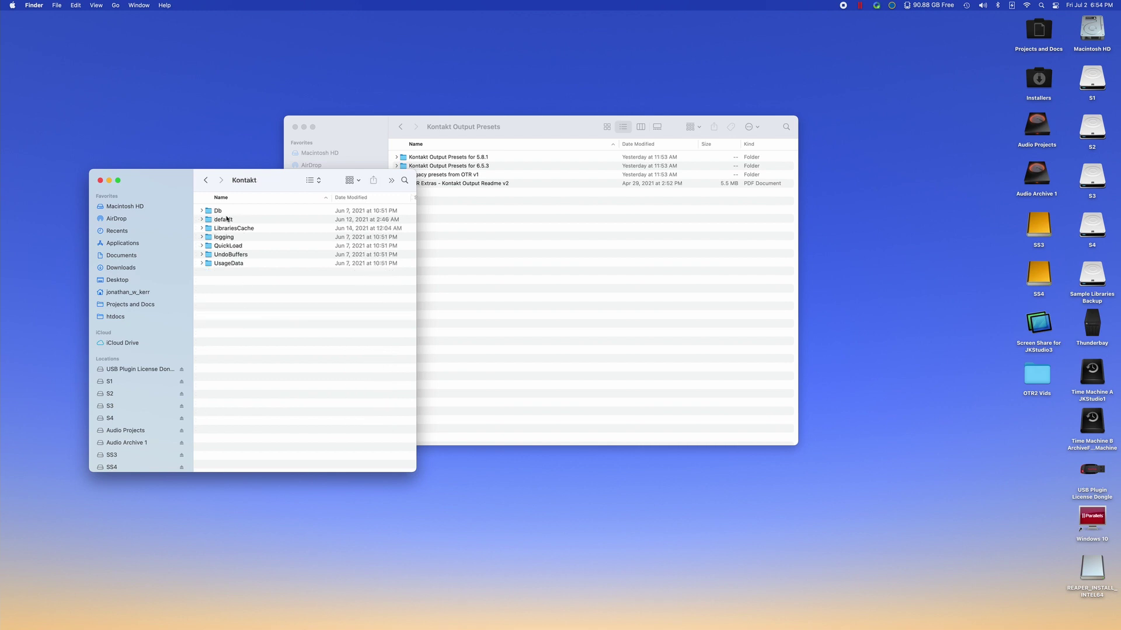
{"action": "double_click", "coordinate": [222, 220]}
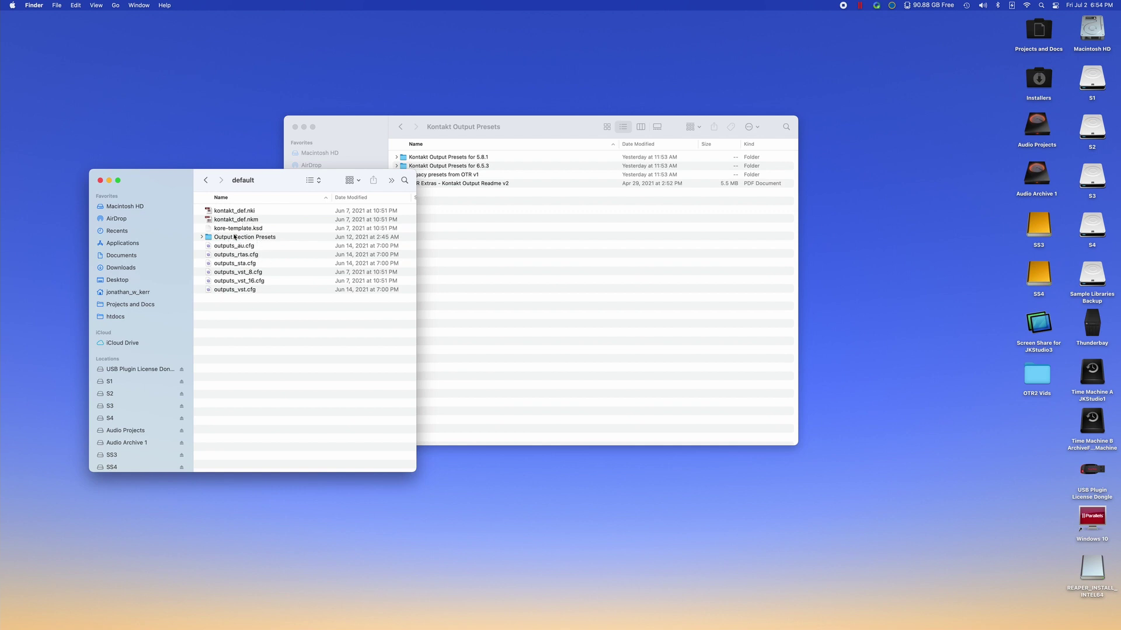
{"action": "double_click", "coordinate": [239, 237]}
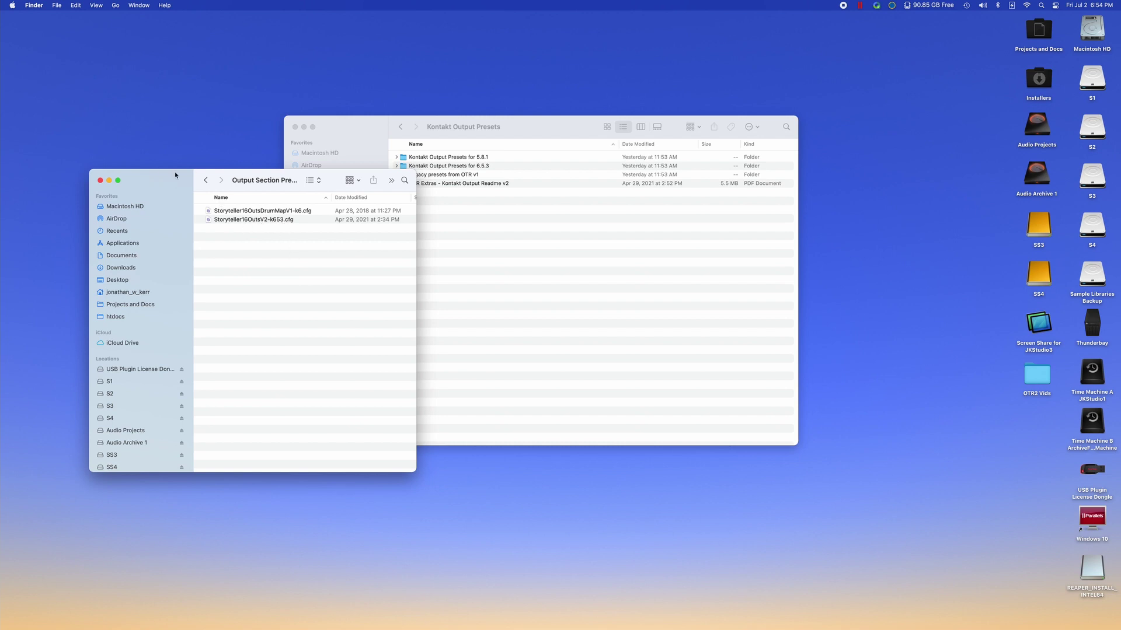
- Drag Storyteller16OutsDrumMapV1-k6.cfg and Storyteller16OutsV2-k653.cfg from 6.5.3 onto Output Section Presets
{"action": "left_click", "coordinate": [205, 180]}
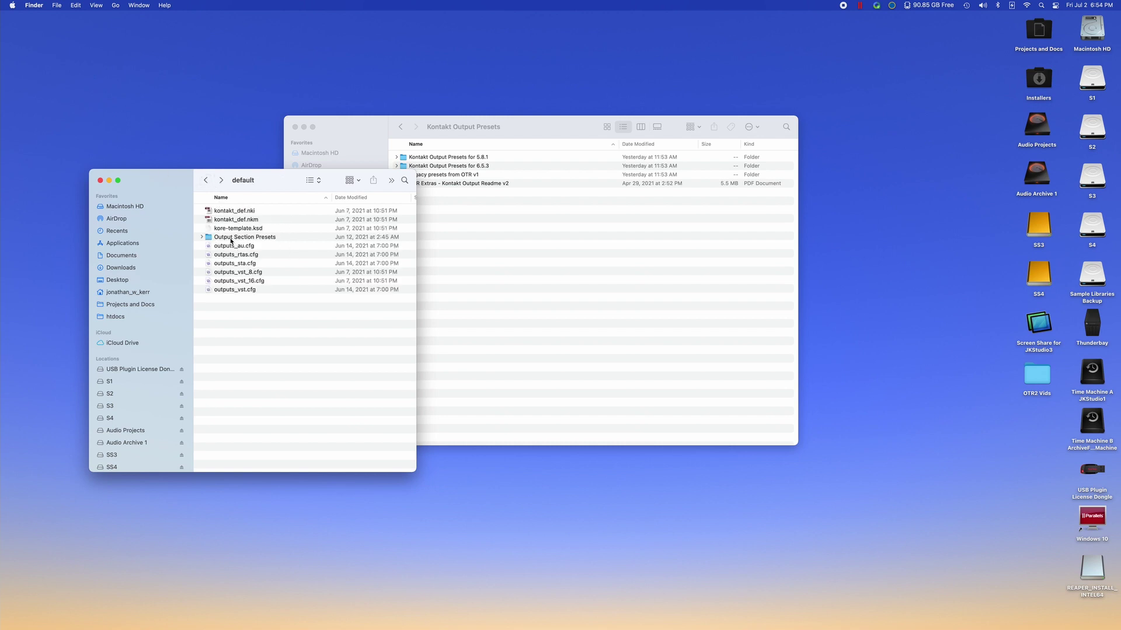
{"action": "left_click", "coordinate": [461, 231]}
{"action": "left_click", "coordinate": [439, 168]}
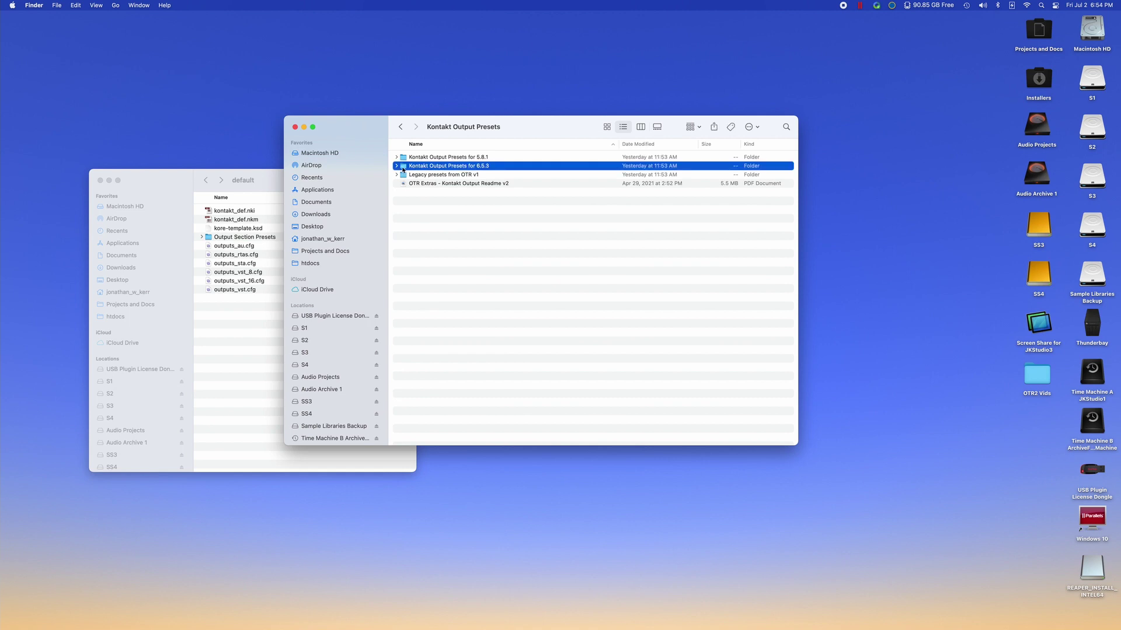
{"action": "left_click", "coordinate": [398, 168]}
{"action": "left_click", "coordinate": [458, 178]}
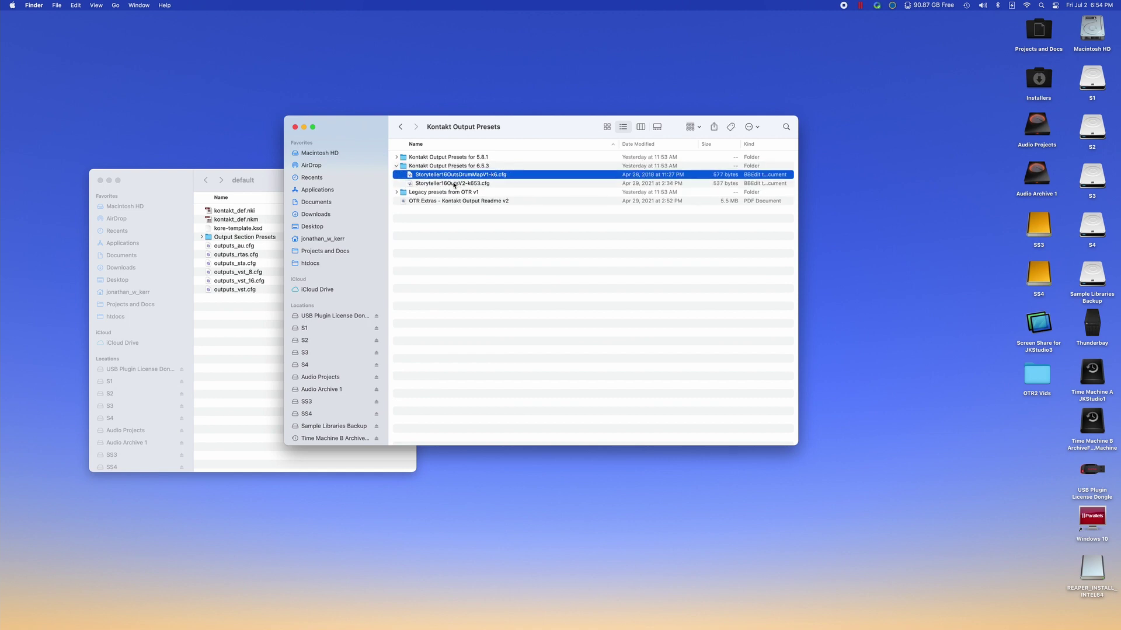
{"action": "left_click", "coordinate": [453, 185], "text": "shift"}
{"action": "left_click_drag", "start_coordinate": [453, 181], "coordinate": [278, 238]}
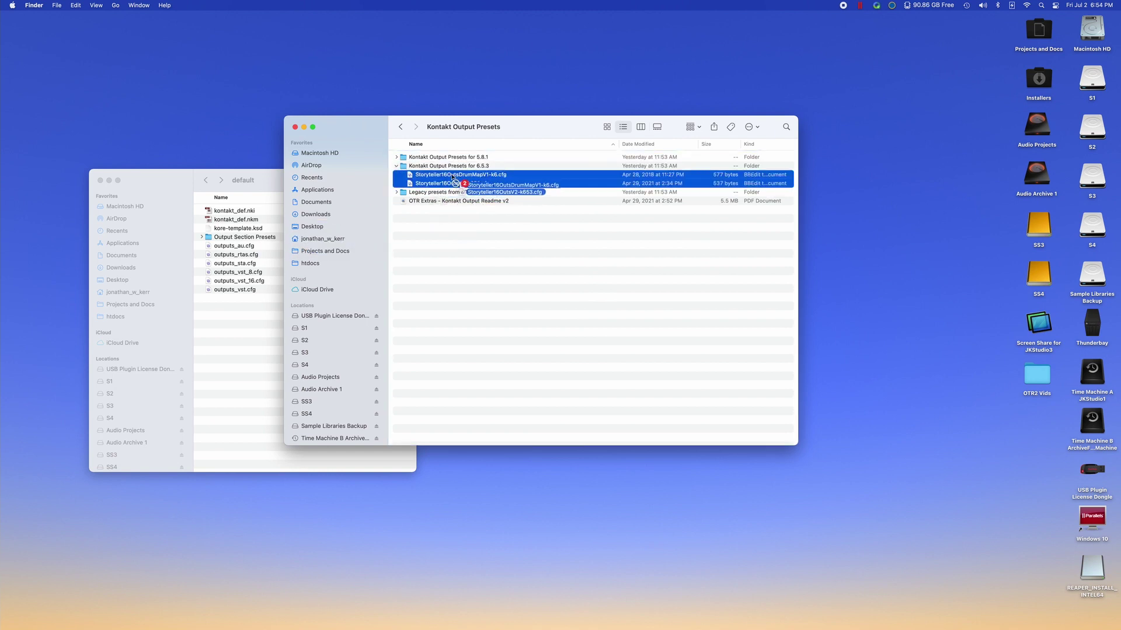
- Expand Output Section Presets to verify both Storyteller cfg files were copied
{"action": "left_click", "coordinate": [265, 243]}
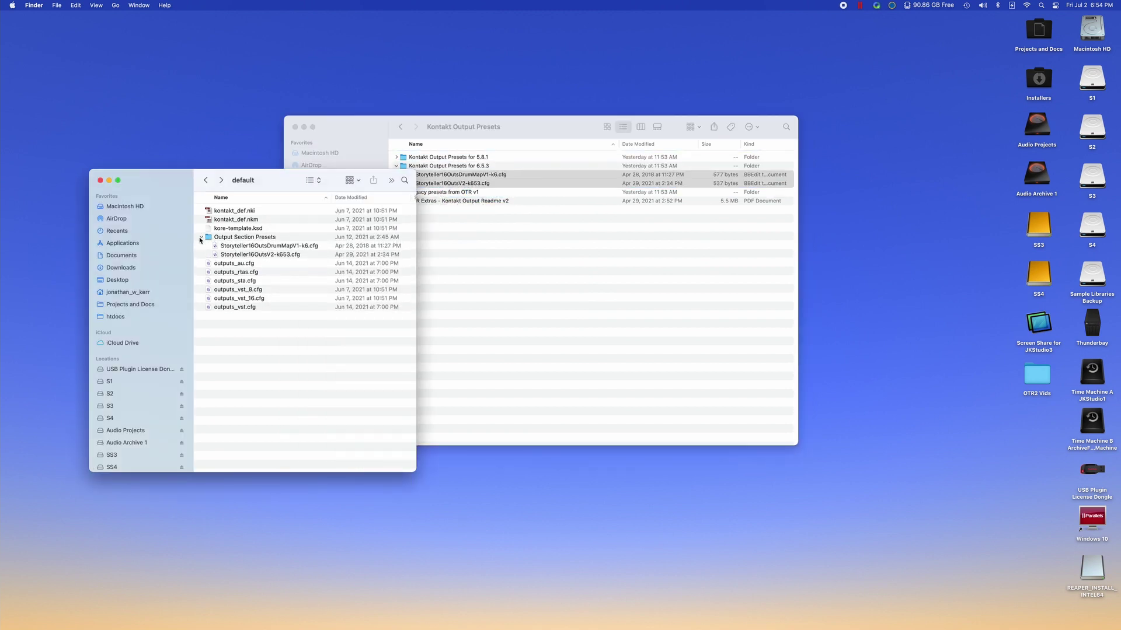
{"action": "left_click", "coordinate": [261, 239]}
{"action": "key", "text": "Right"}
{"action": "key", "text": "Left"}
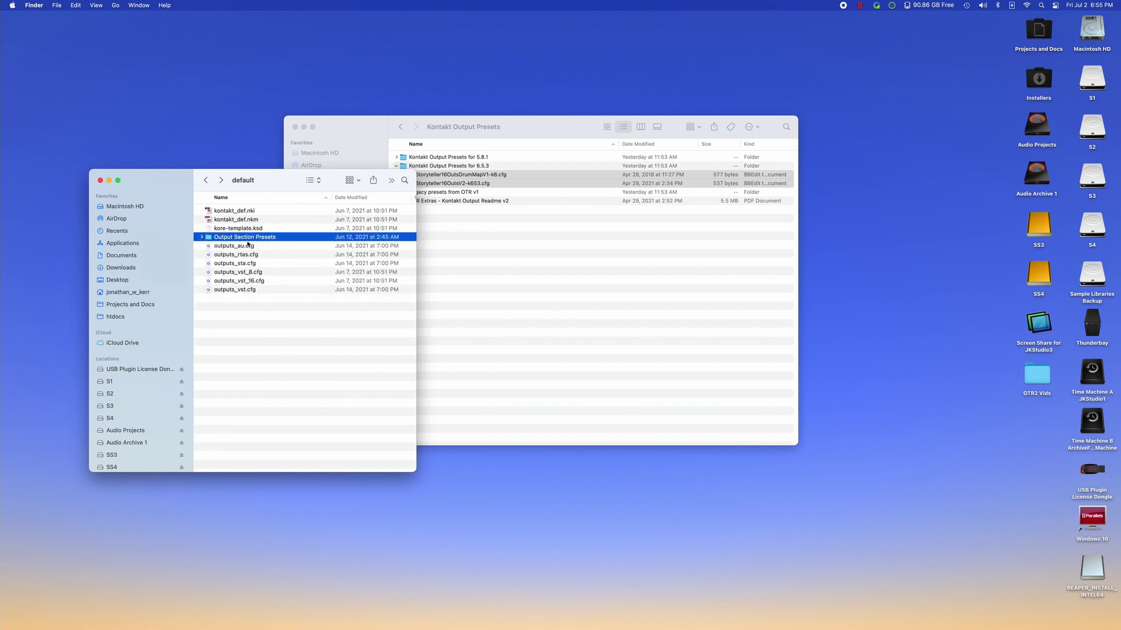
{"action": "left_click", "coordinate": [201, 237]}
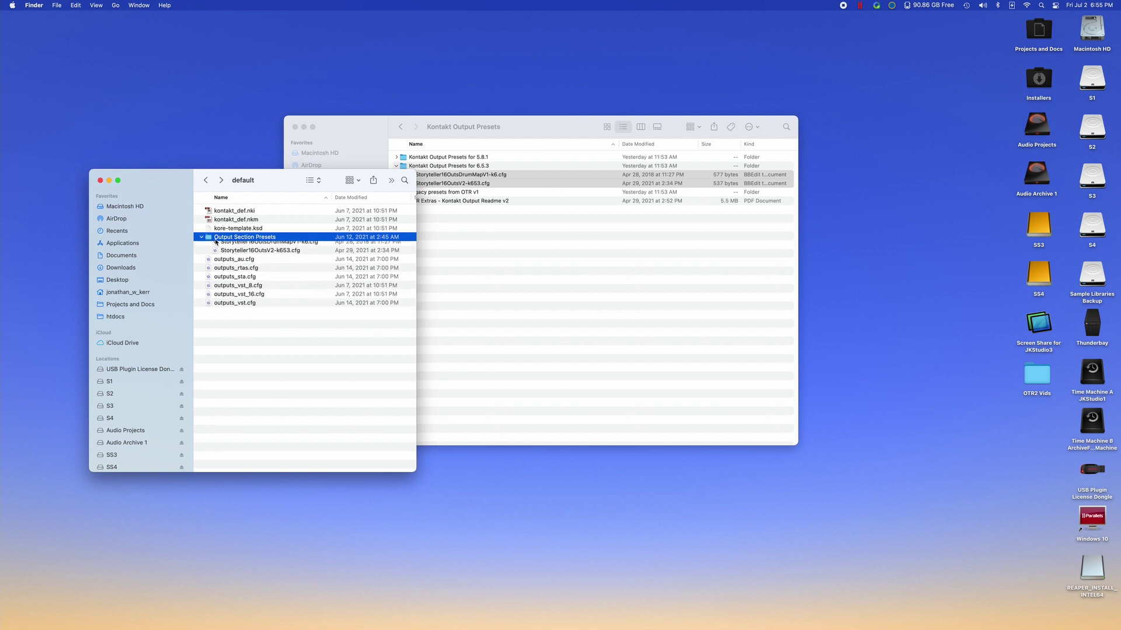
{"action": "left_click", "coordinate": [286, 254]}
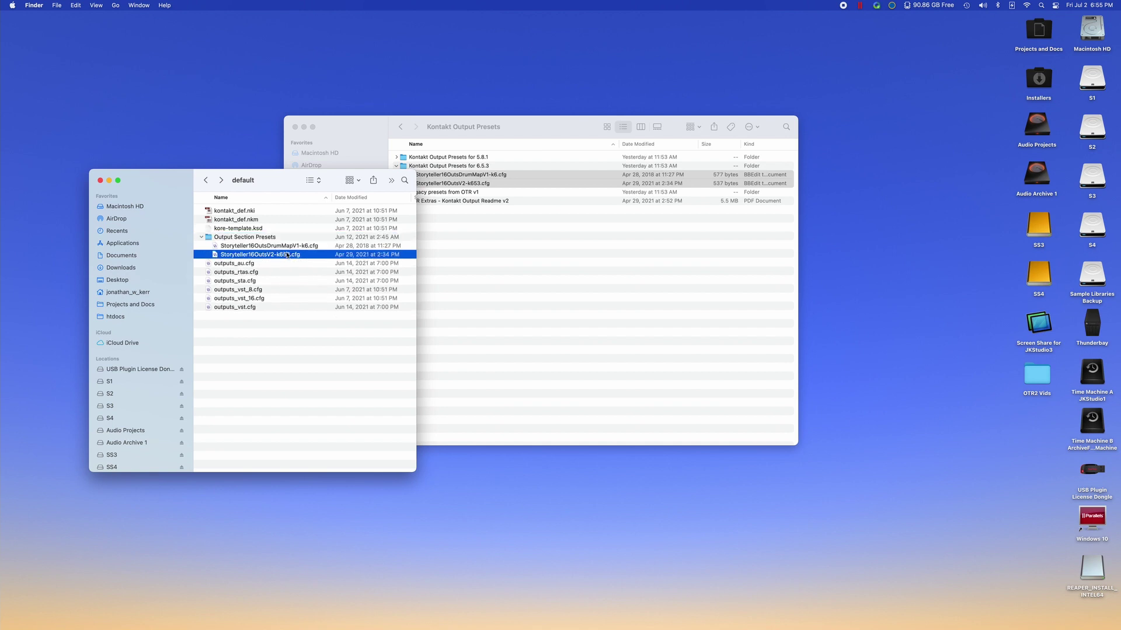
{"action": "left_click", "coordinate": [201, 238]}
{"action": "left_click", "coordinate": [316, 368]}
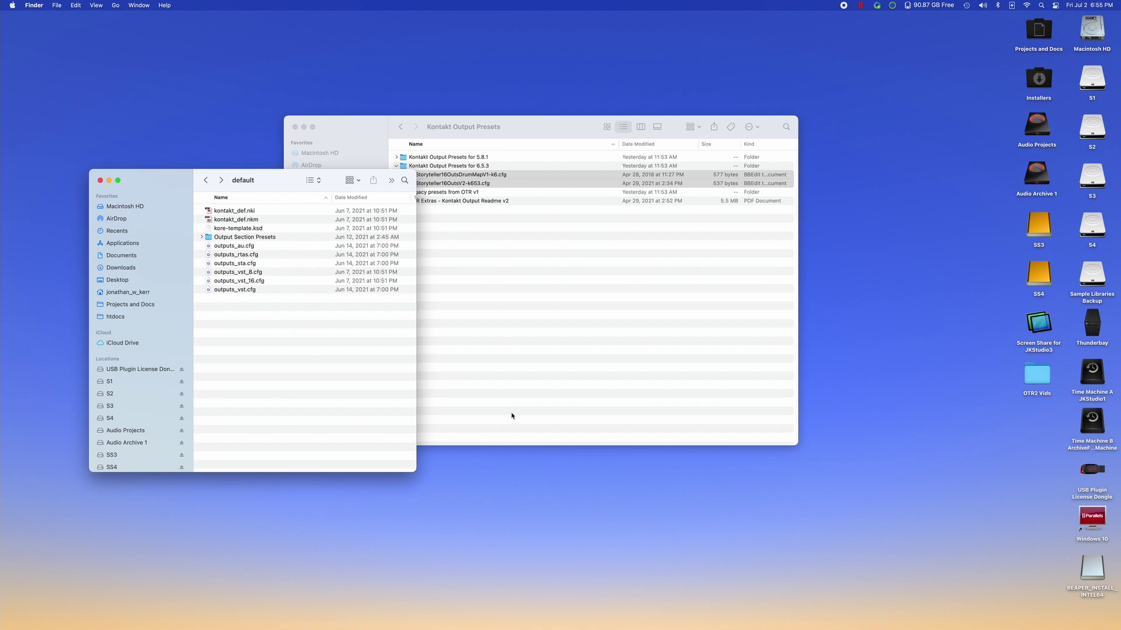
{"action": "mouse_move", "coordinate": [555, 628]}
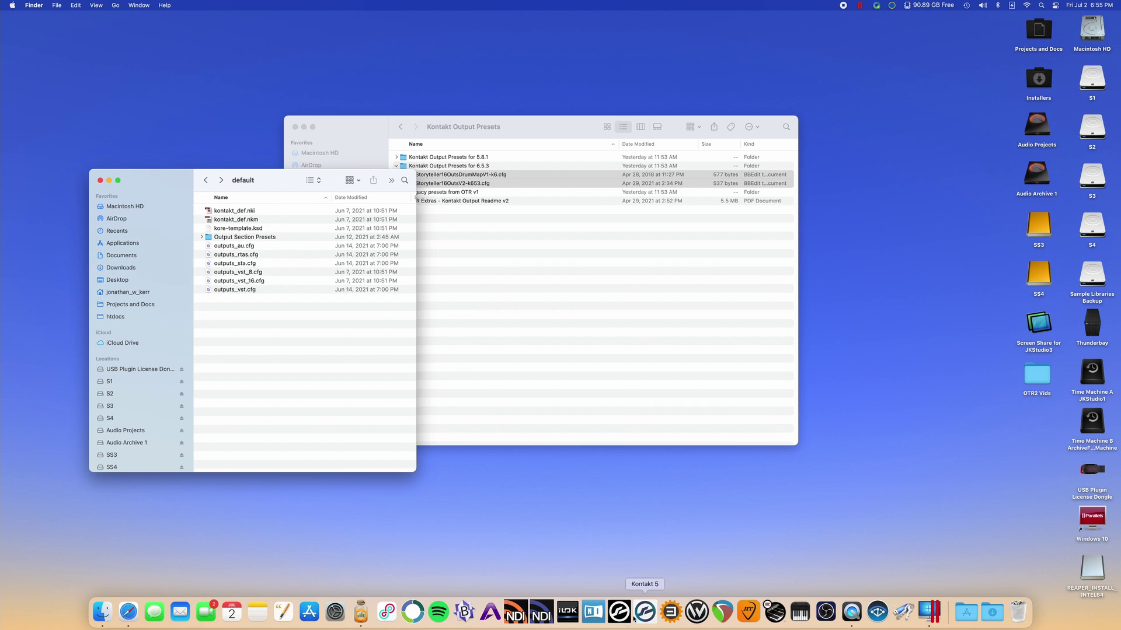
- Launch Kontakt, load Hybrid Keys 2.0.nki into the rack, and list the output section presets
{"action": "left_click", "coordinate": [620, 613]}
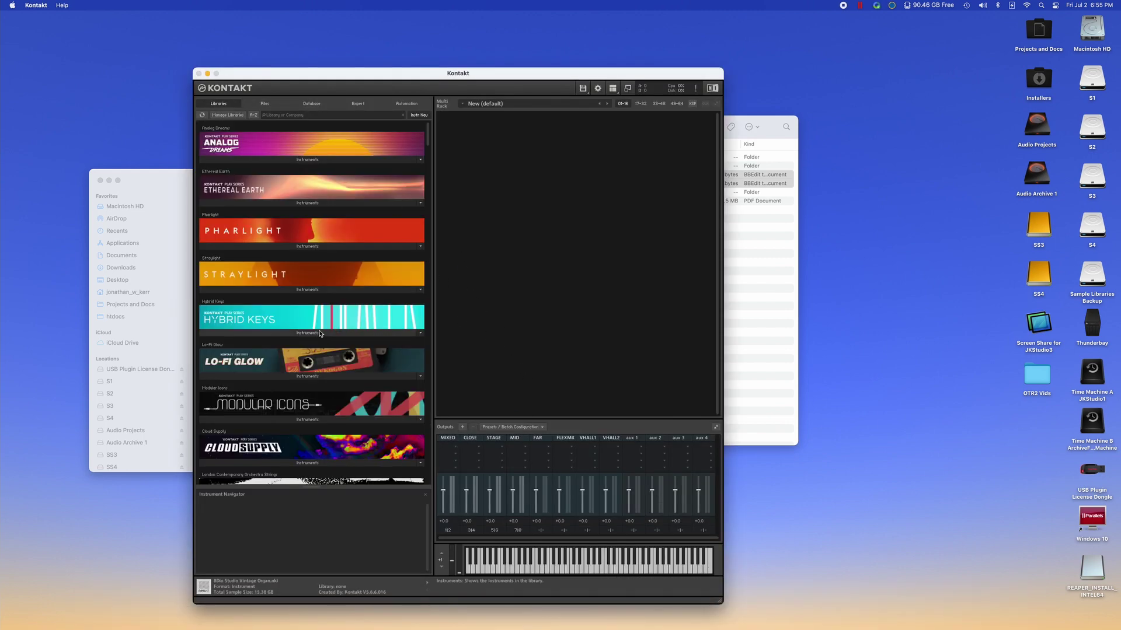
{"action": "left_click", "coordinate": [307, 332]}
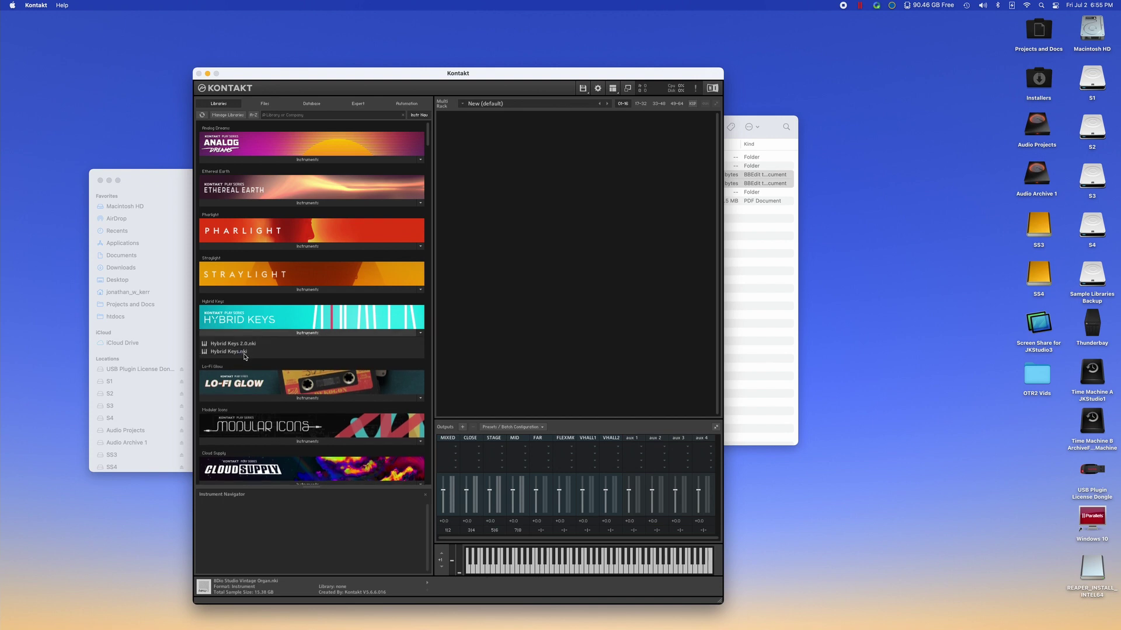
{"action": "left_click_drag", "start_coordinate": [234, 343], "coordinate": [536, 383]}
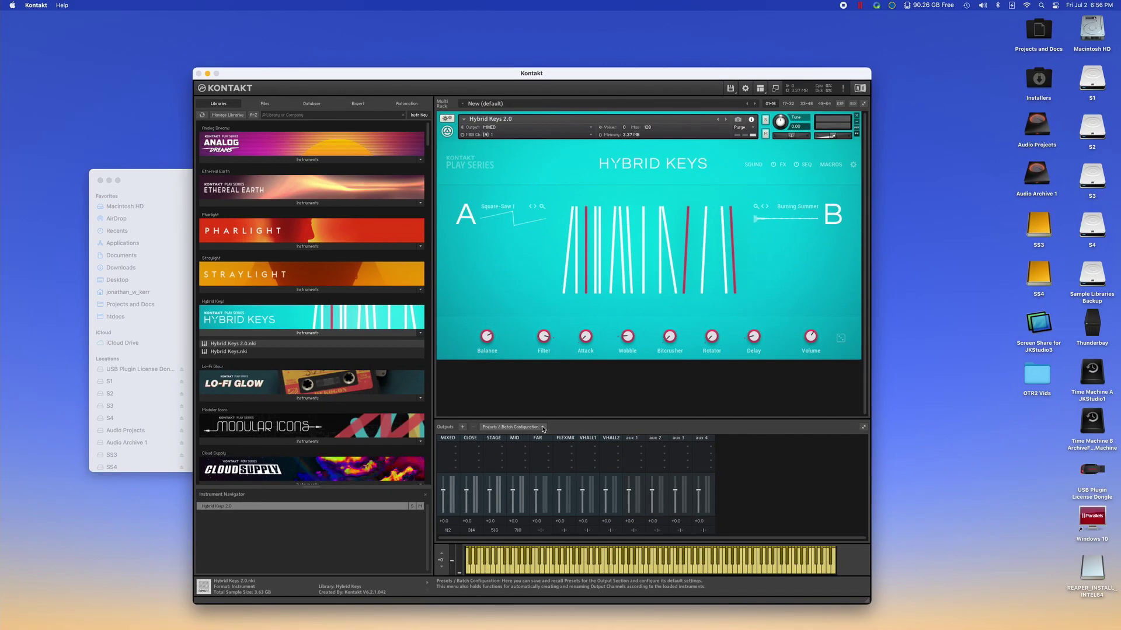
{"action": "left_click", "coordinate": [543, 429]}
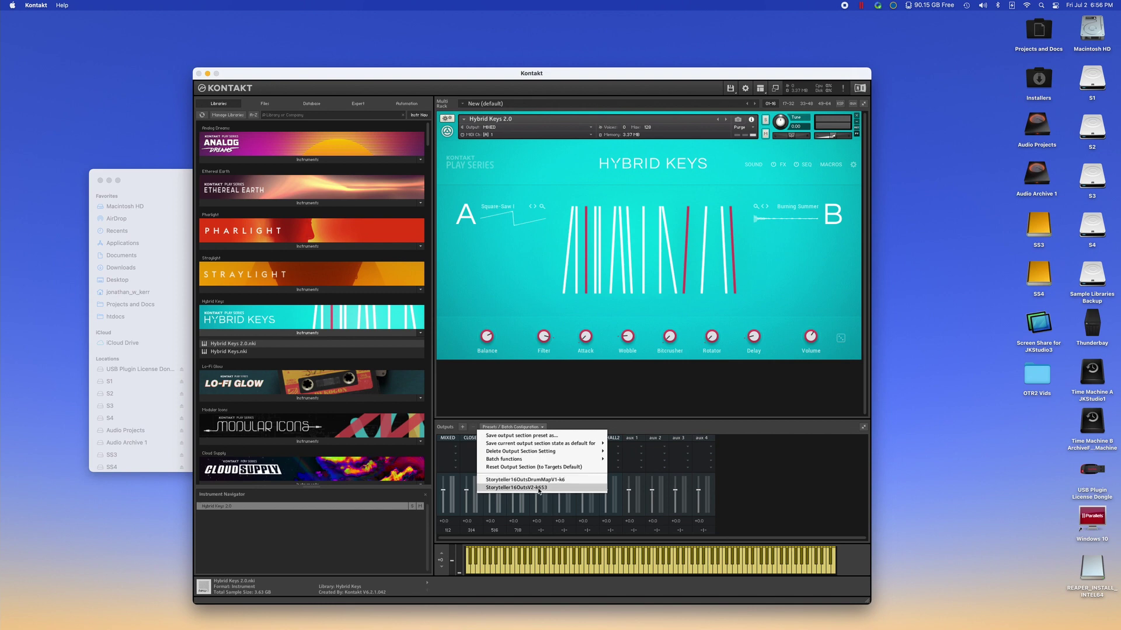
- Load the Storyteller16OutsV2-k653 output preset and save it as default for All Formats
{"action": "left_click", "coordinate": [549, 488]}
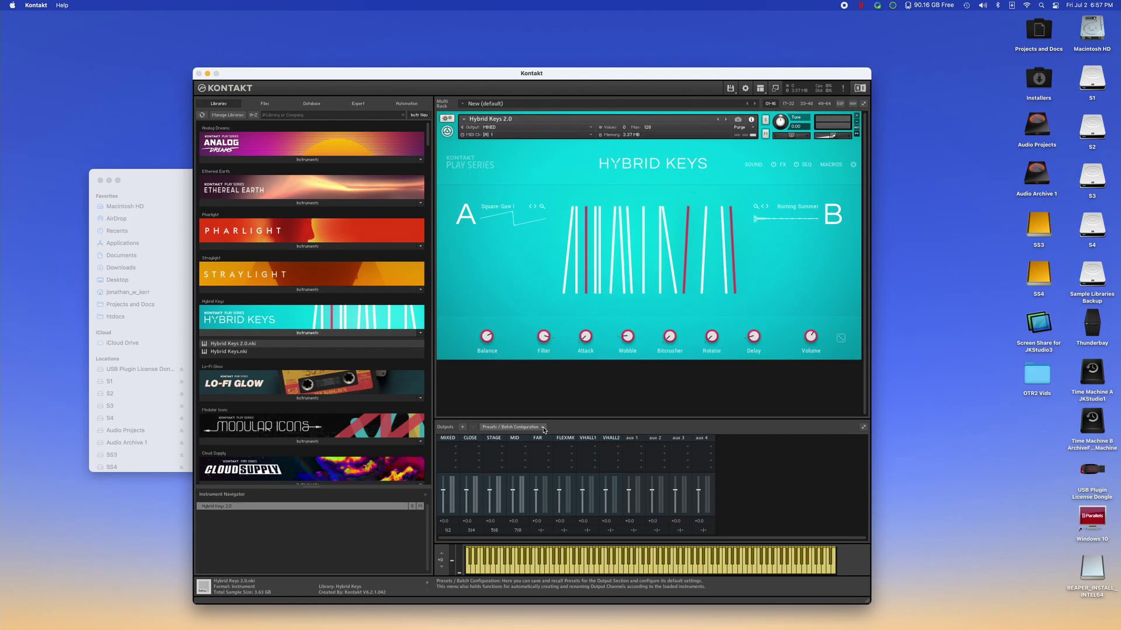
{"action": "left_click", "coordinate": [542, 427]}
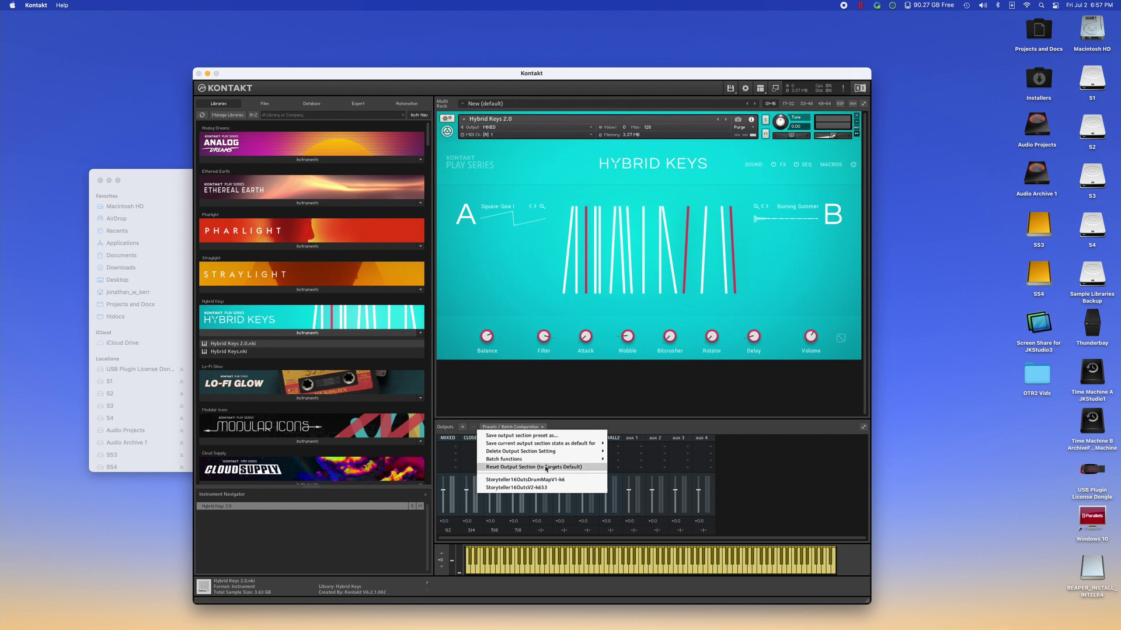
{"action": "left_click", "coordinate": [543, 419]}
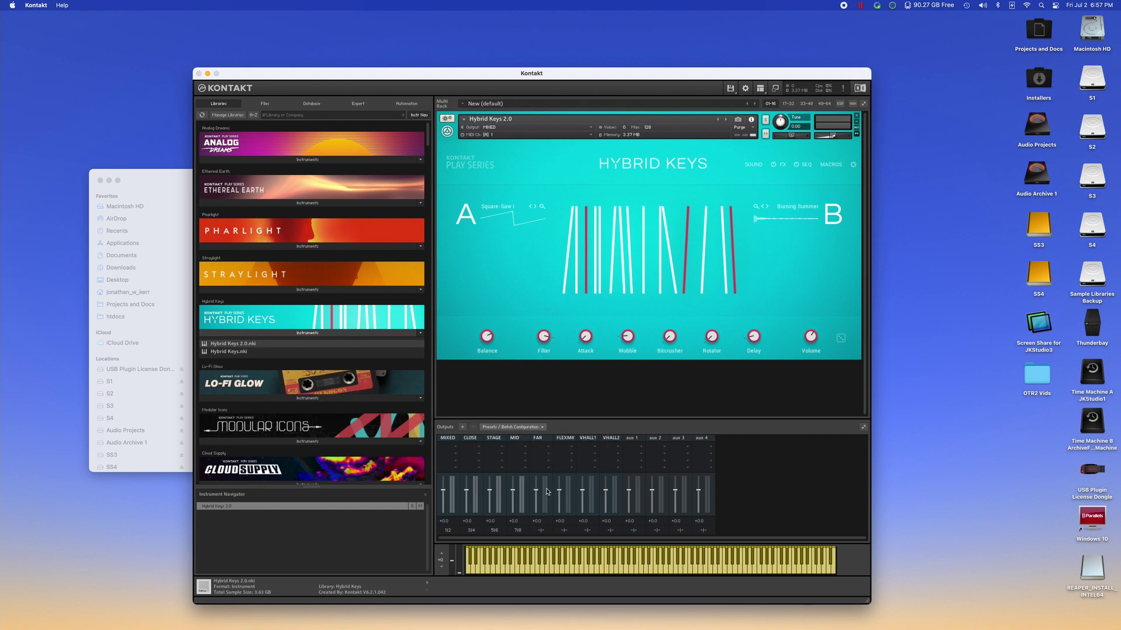
{"action": "left_click", "coordinate": [544, 429]}
{"action": "mouse_move", "coordinate": [553, 445]}
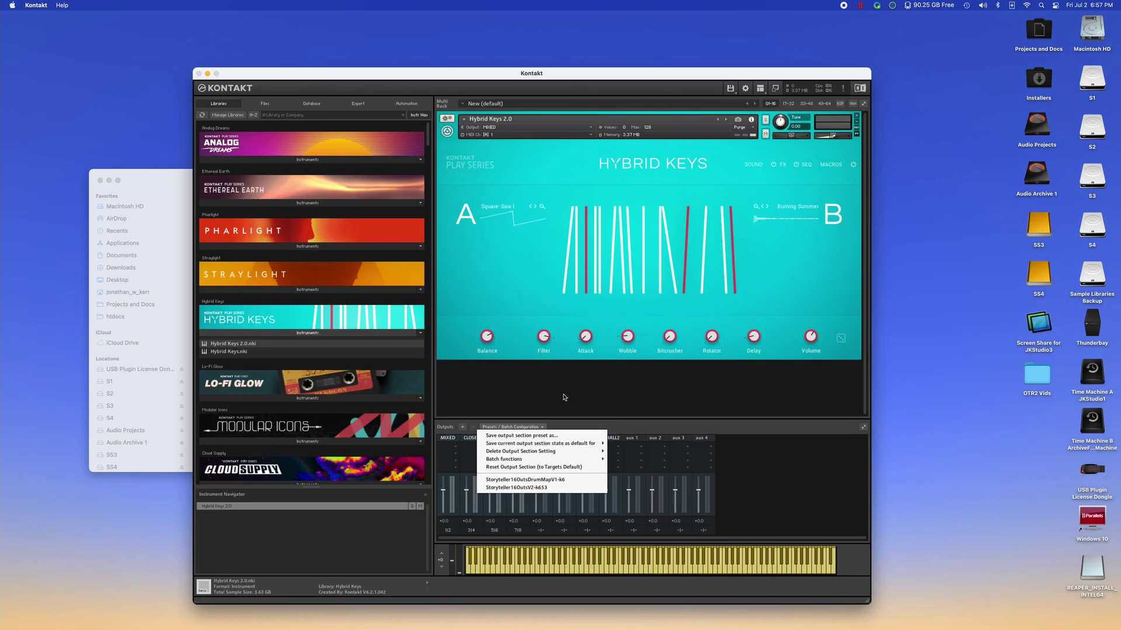
{"action": "left_click", "coordinate": [575, 283]}
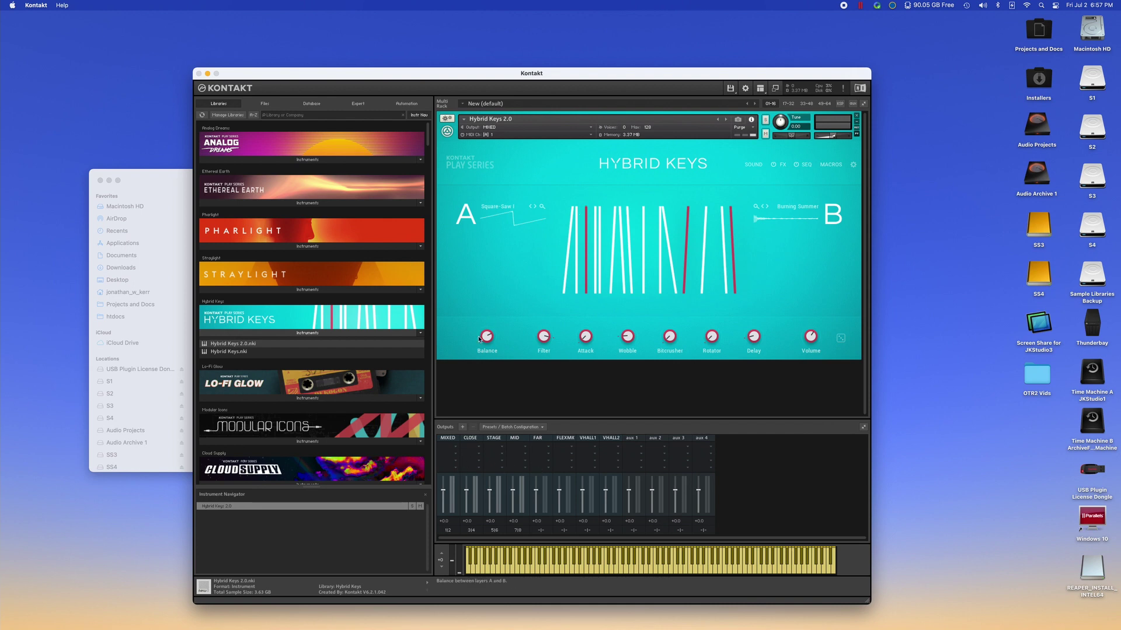
{"action": "left_click", "coordinate": [592, 130]}
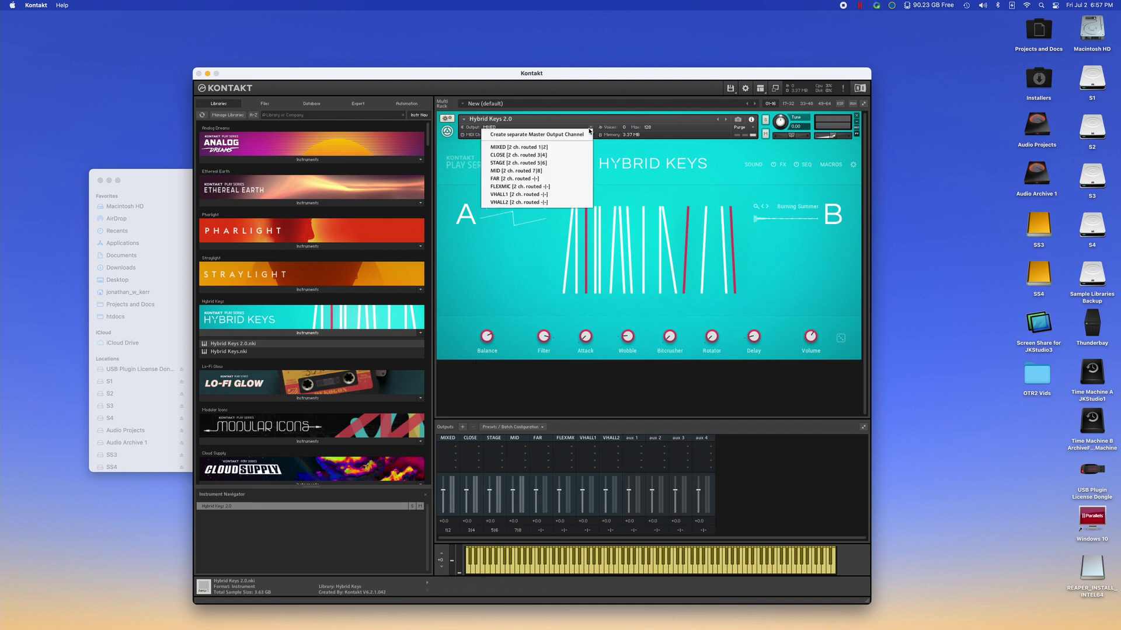
{"action": "left_click", "coordinate": [538, 172]}
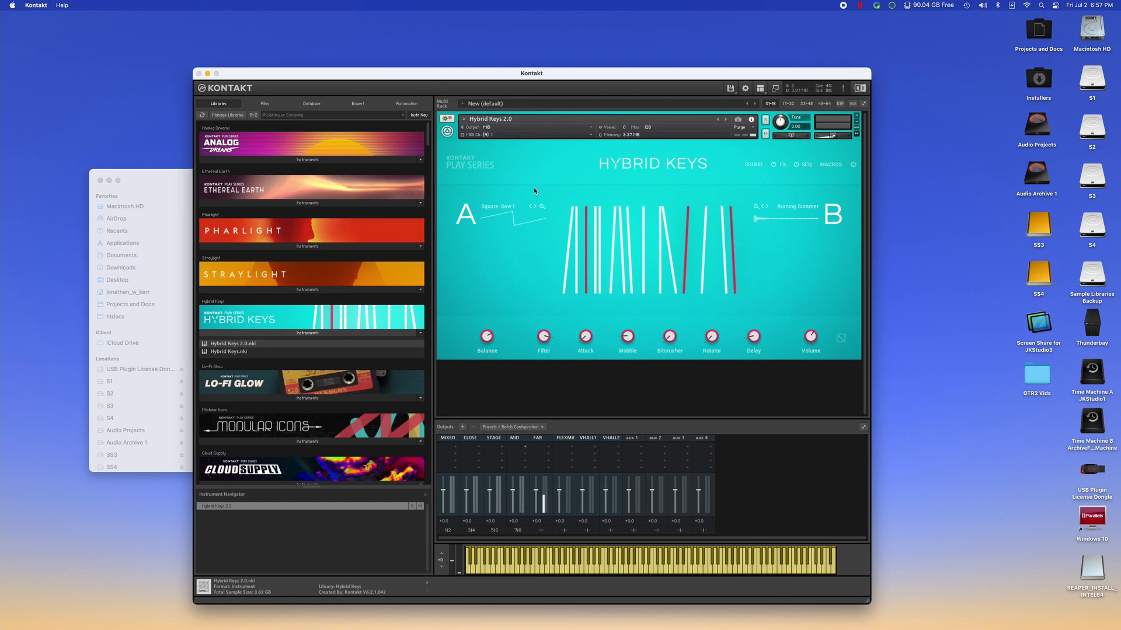
{"action": "left_click", "coordinate": [592, 136]}
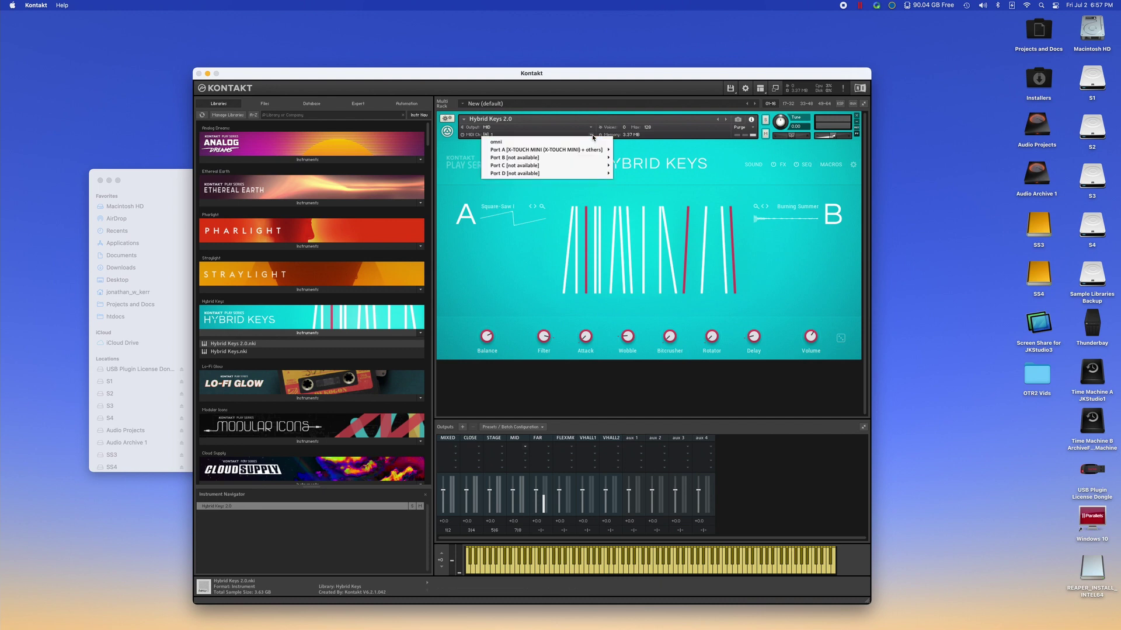
{"action": "left_click", "coordinate": [447, 156]}
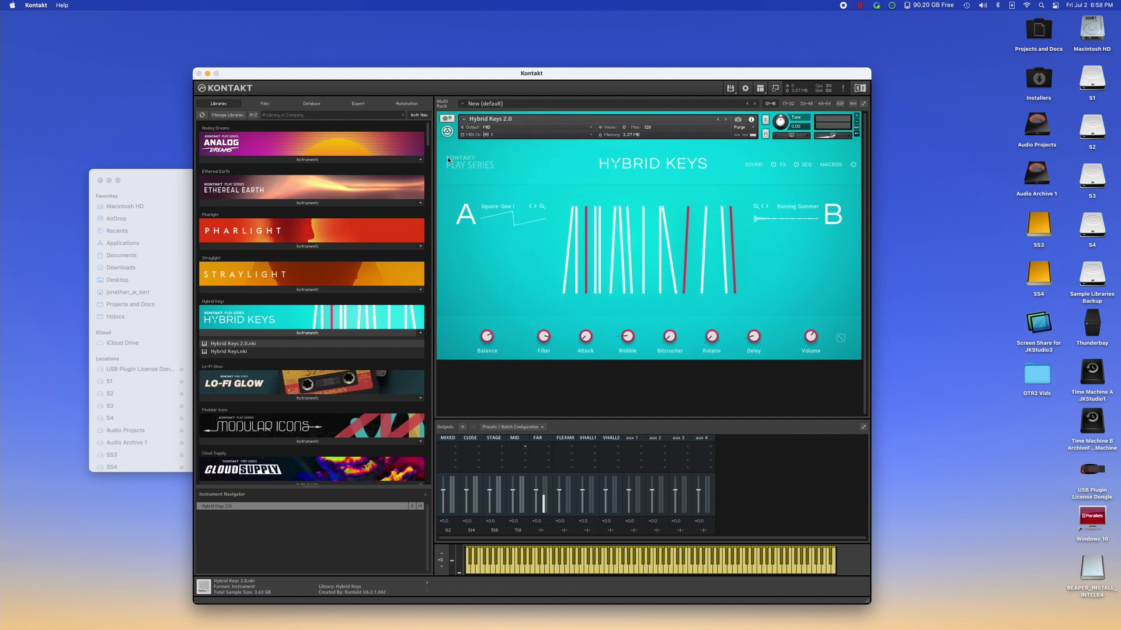
{"action": "left_click", "coordinate": [591, 128]}
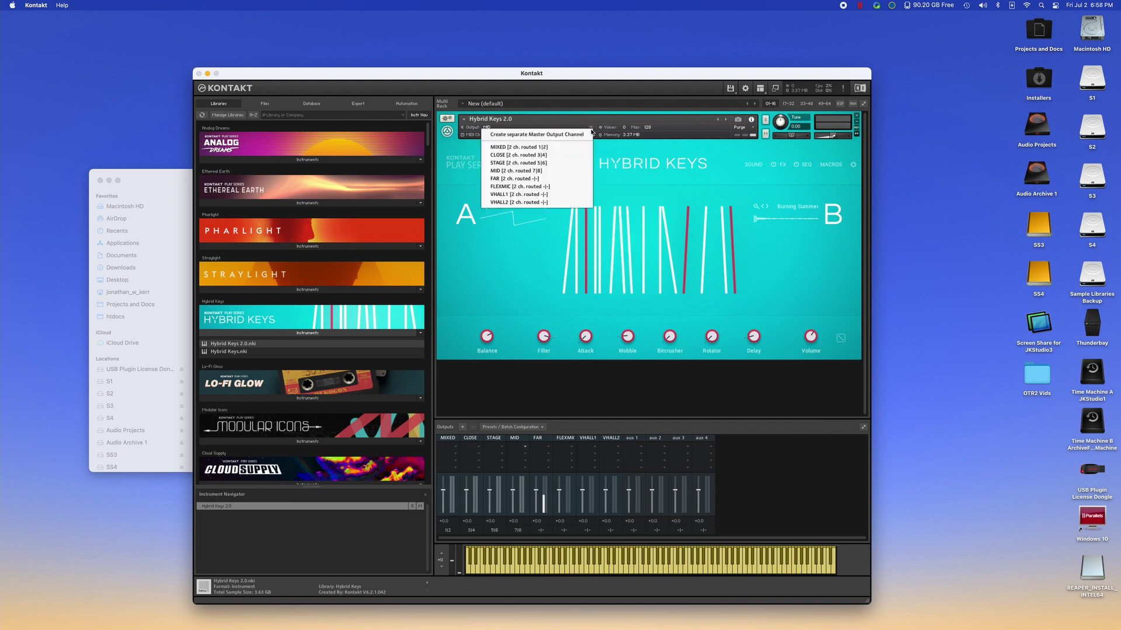
{"action": "left_click", "coordinate": [566, 147]}
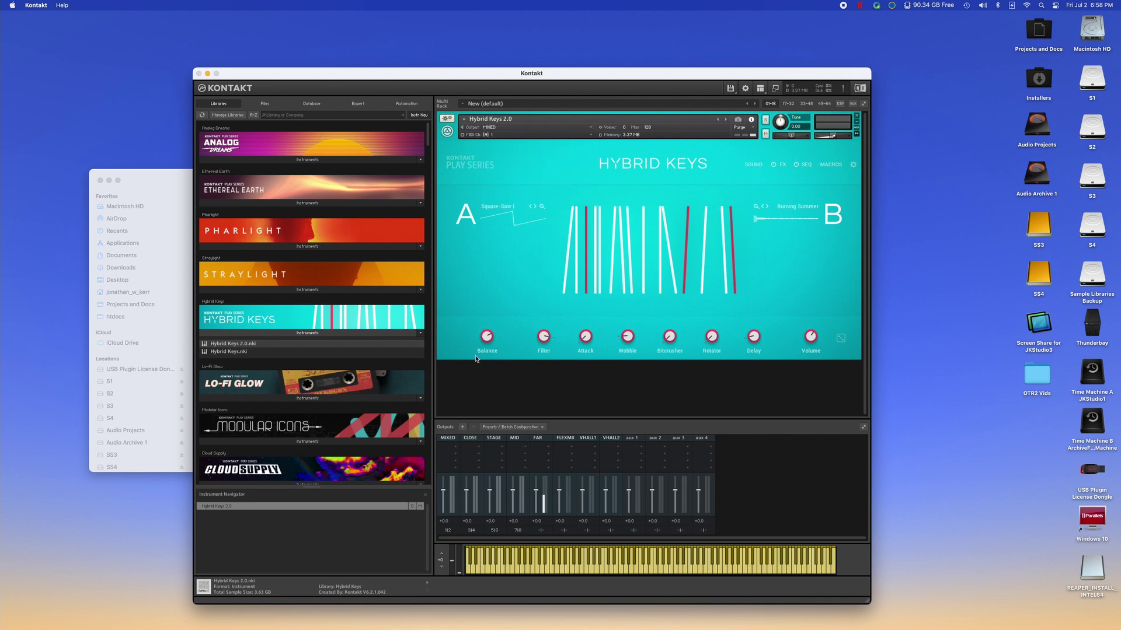